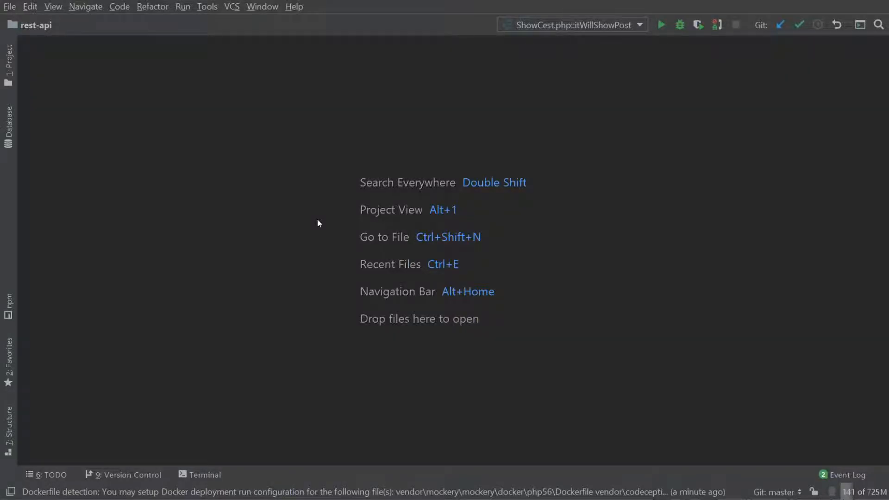
Step: Select ShowCest.php under tests/api/Post in the Project tree
{"action": "key", "text": "alt+1"}
{"action": "double_click", "coordinate": [100, 224]}
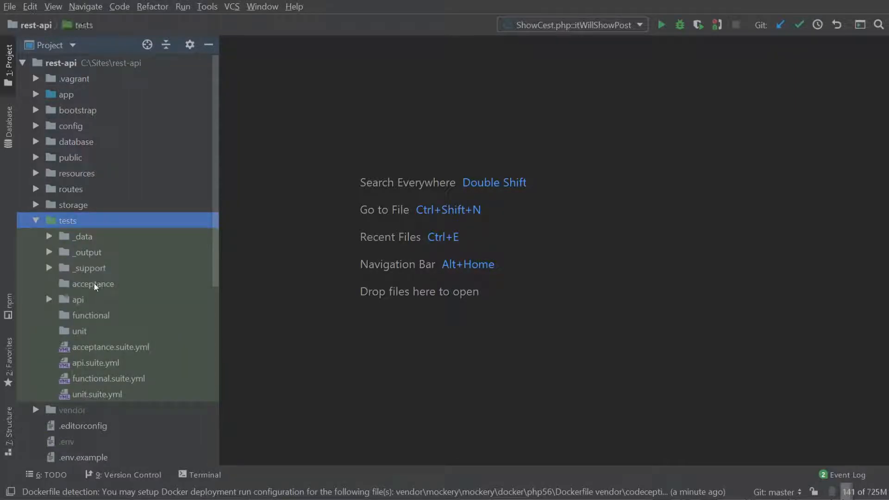
{"action": "double_click", "coordinate": [91, 299]}
{"action": "double_click", "coordinate": [103, 313]}
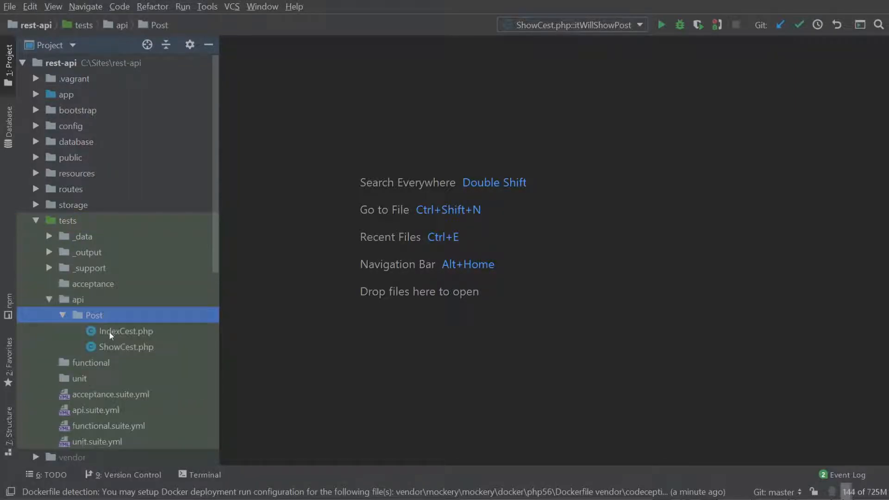
{"action": "left_click", "coordinate": [108, 346]}
Step: Copy ShowCest.php as CreateCest.php in the same folder
{"action": "key", "text": "F5"}
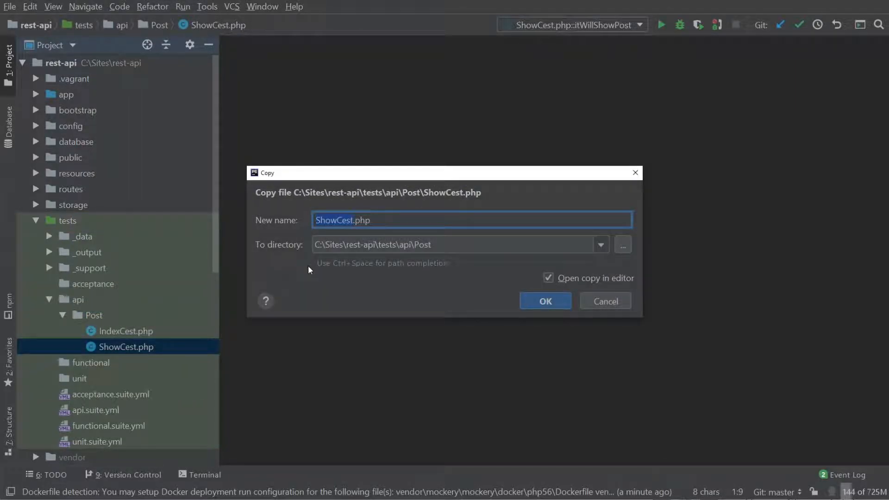
{"action": "key", "text": "Delete"}
{"action": "key", "text": "BackSpace"}
{"action": "key", "text": "BackSpace"}
{"action": "key", "text": "BackSpace"}
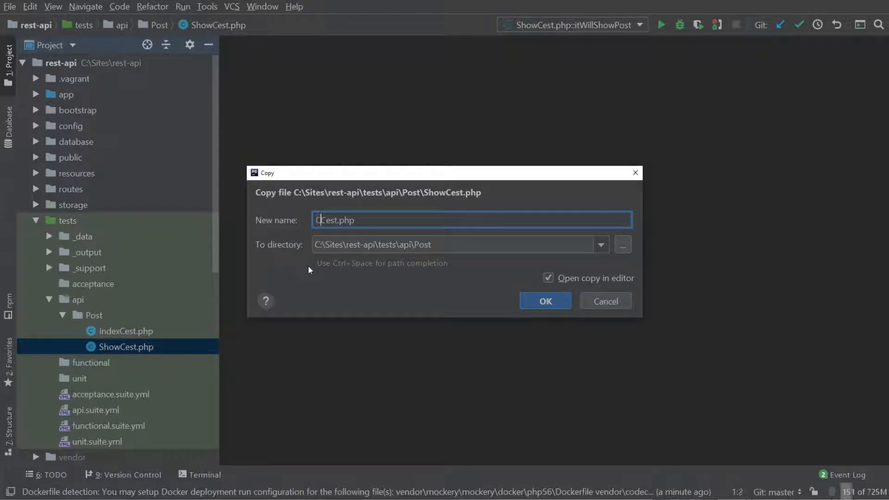
{"action": "type", "text": "Cw"}
{"action": "key", "text": "BackSpace"}
{"action": "type", "text": "reate"}
{"action": "key", "text": "Return"}
{"action": "key", "text": "Return"}
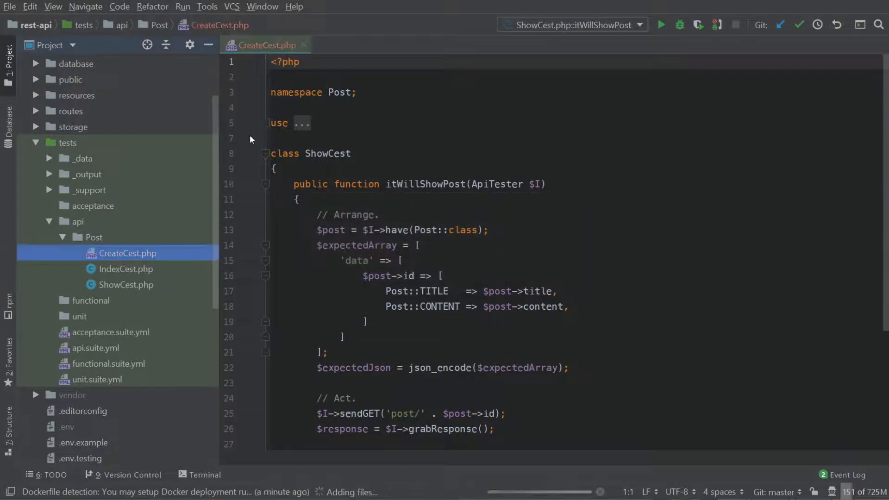
Step: Add the file to Git, rename class to CreateCest and method to itWillCreatePost, then go to Post model
{"action": "left_click", "coordinate": [328, 154]}
{"action": "key", "text": "BackSpace"}
{"action": "key", "text": "BackSpace"}
{"action": "key", "text": "BackSpace"}
{"action": "type", "text": "Cr"}
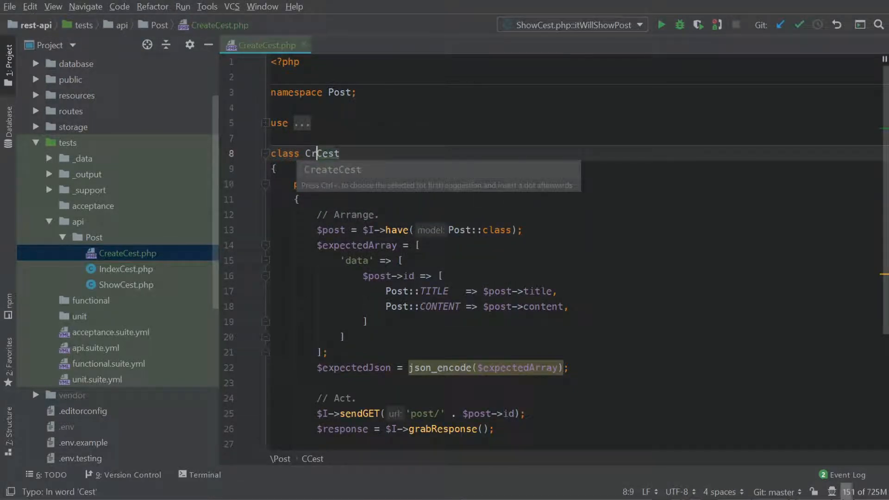
{"action": "type", "text": "eate"}
{"action": "left_click", "coordinate": [444, 184]}
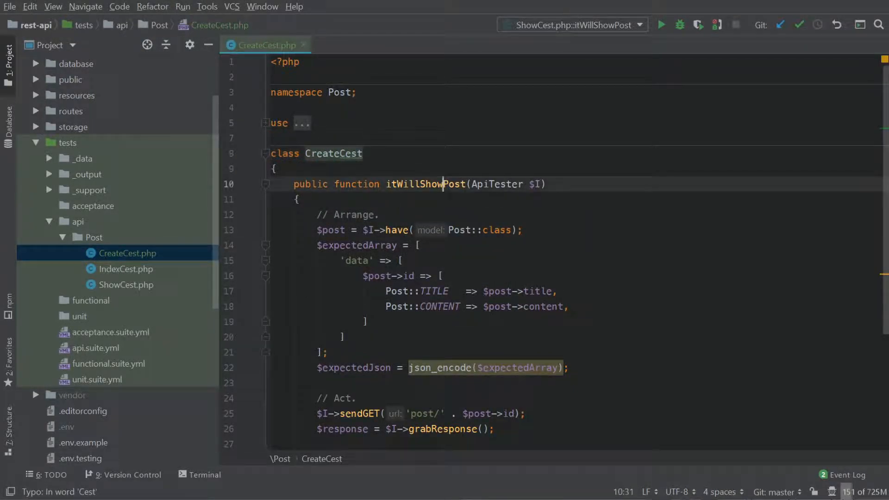
{"action": "key", "text": "BackSpace"}
{"action": "key", "text": "BackSpace"}
{"action": "key", "text": "BackSpace"}
{"action": "key", "text": "BackSpace"}
{"action": "type", "text": "Create"}
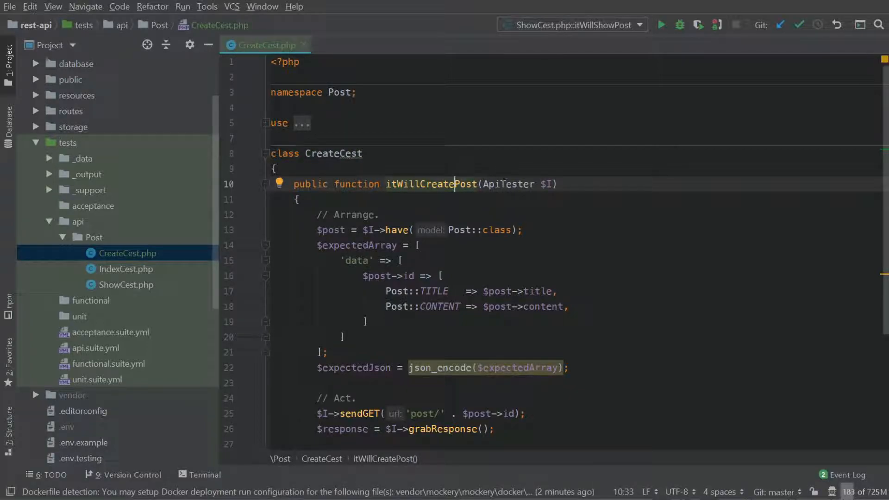
{"action": "left_click", "coordinate": [457, 230], "text": "ctrl"}
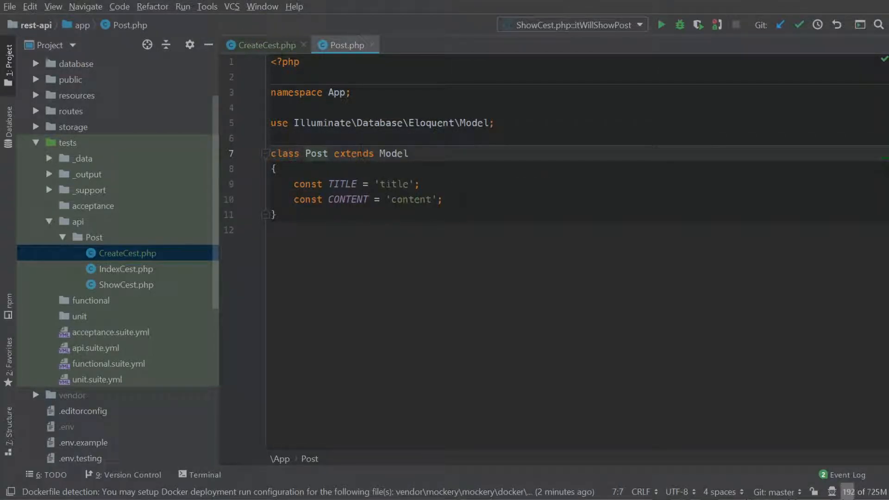
Step: Add a '// Fields names.' comment above TITLE and CONTENT and a blank line after them
{"action": "key", "text": "Down"}
{"action": "key", "text": "Return"}
{"action": "type", "text": "/"}
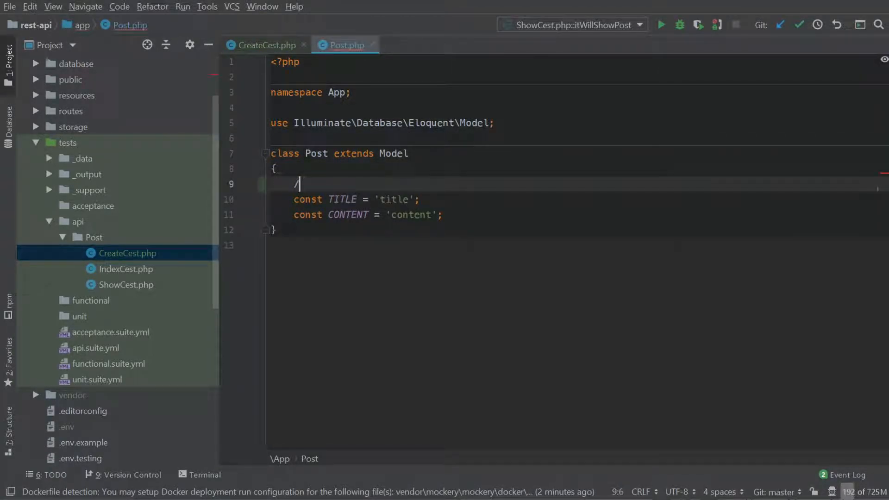
{"action": "type", "text": "/"}
{"action": "type", "text": " F"}
{"action": "type", "text": "ields names"}
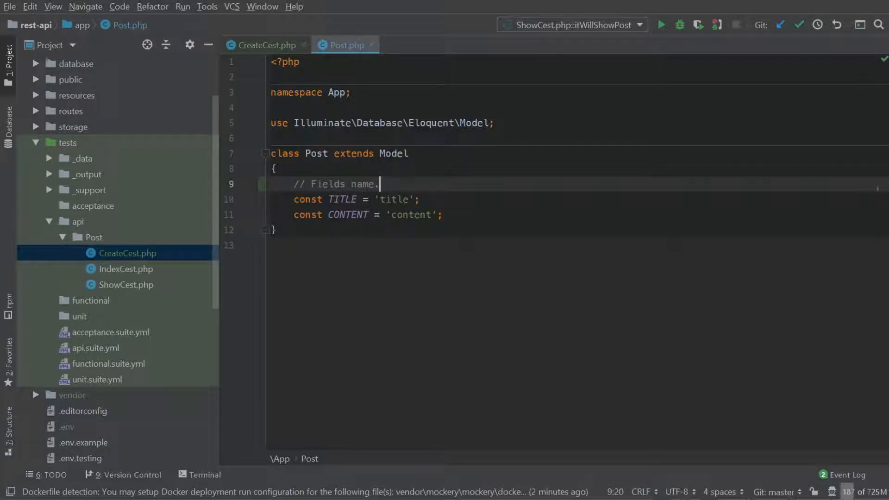
{"action": "type", "text": "."}
{"action": "key", "text": "Down"}
{"action": "key", "text": "Down"}
{"action": "key", "text": "End"}
{"action": "key", "text": "Return"}
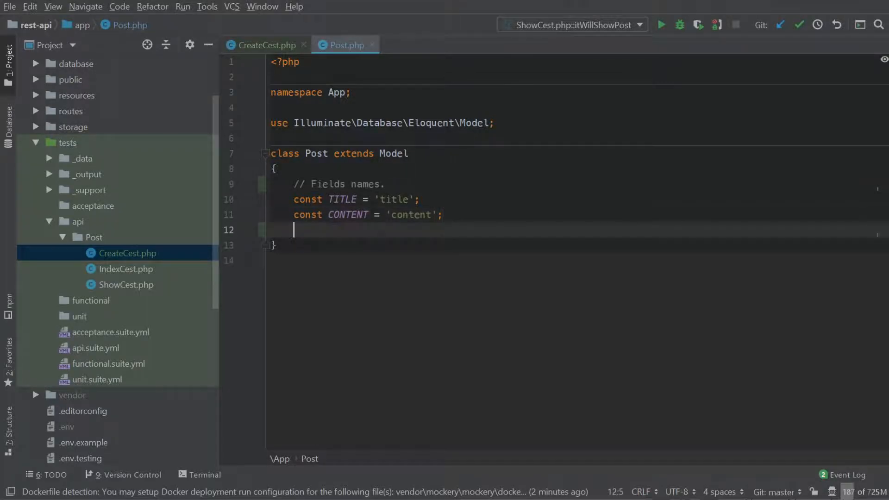
Step: Check the posts table columns in the Database browser and continue the field constants
{"action": "left_click", "coordinate": [8, 125]}
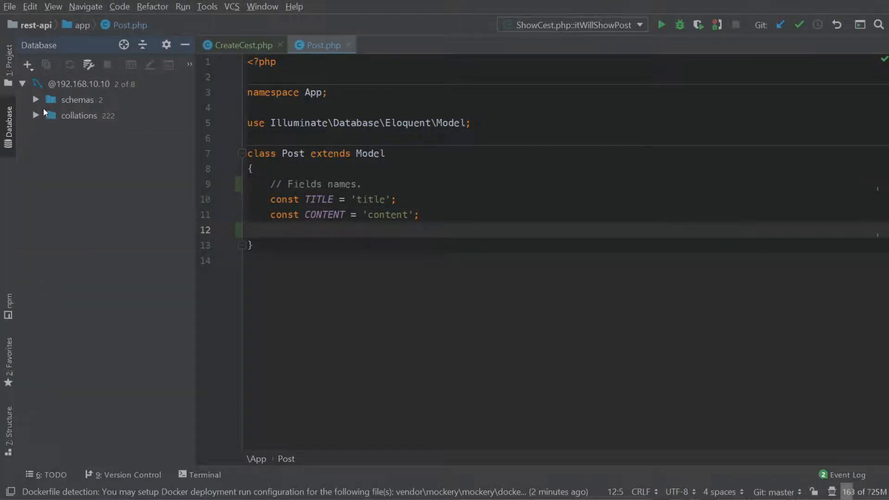
{"action": "left_click", "coordinate": [37, 100]}
{"action": "left_click", "coordinate": [51, 114]}
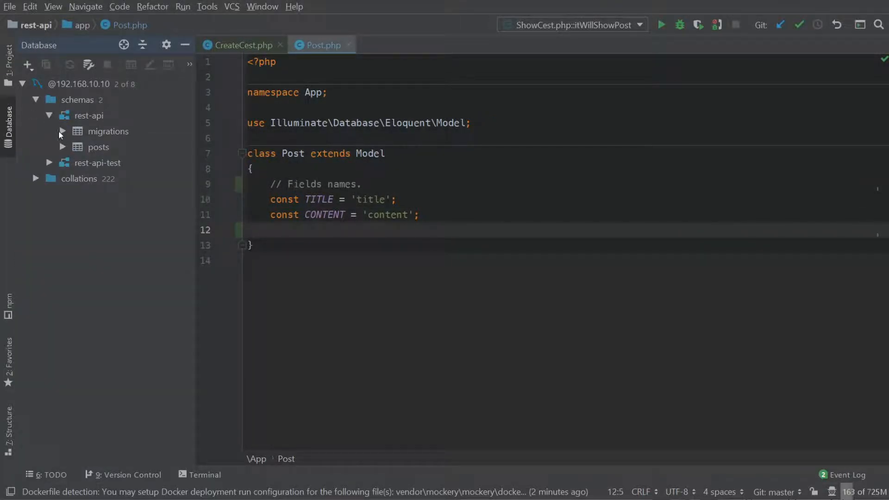
{"action": "left_click", "coordinate": [62, 147]}
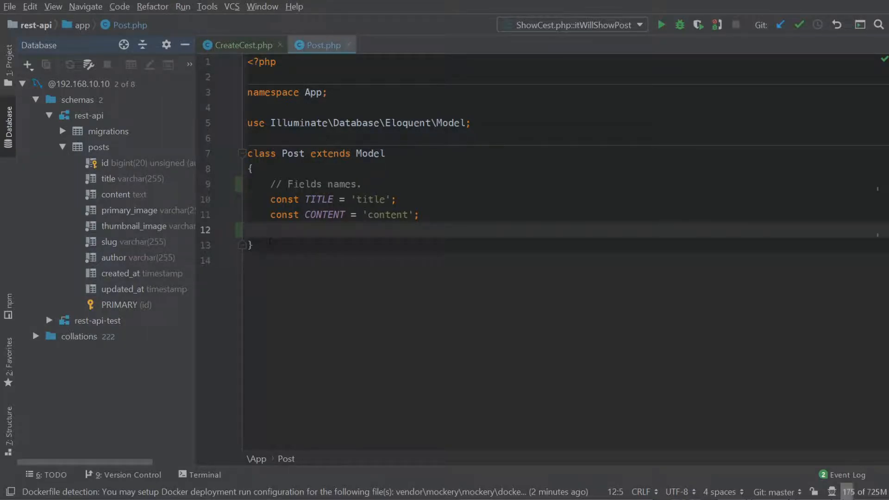
{"action": "type", "text": "const"}
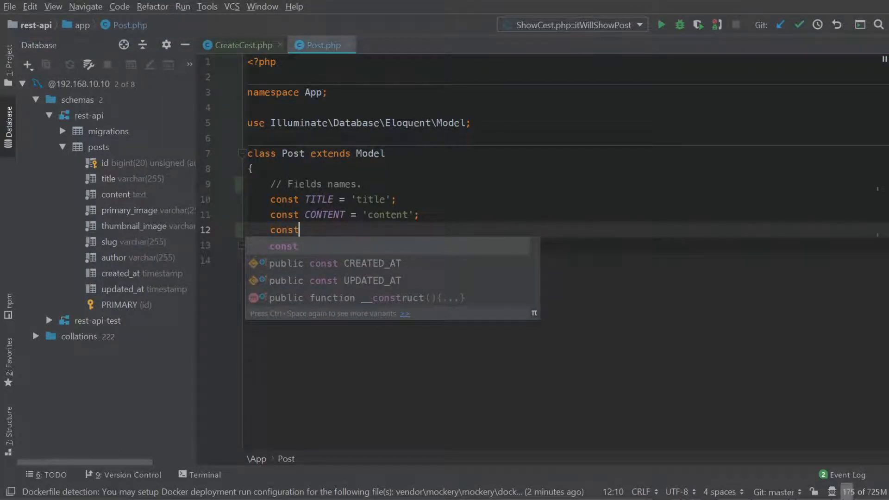
{"action": "type", "text": " PO"}
{"action": "key", "text": "BackSpace"}
{"action": "key", "text": "BackSpace"}
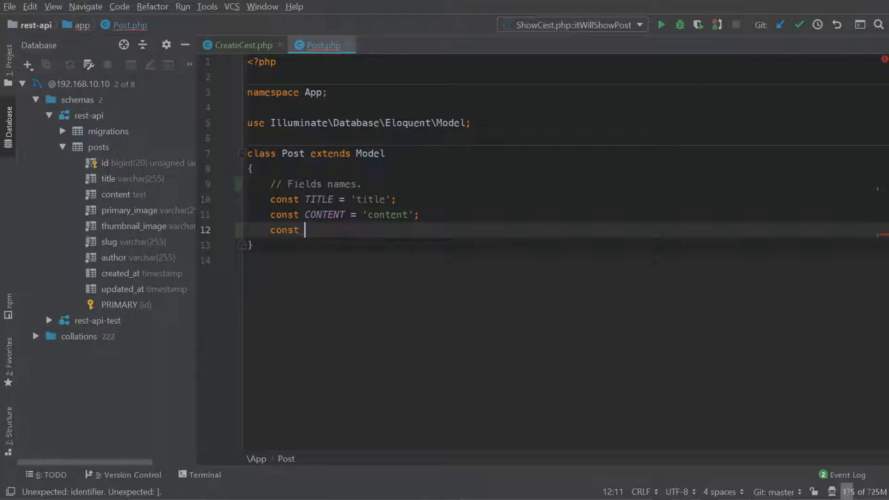
{"action": "type", "text": "PRIMARY_"}
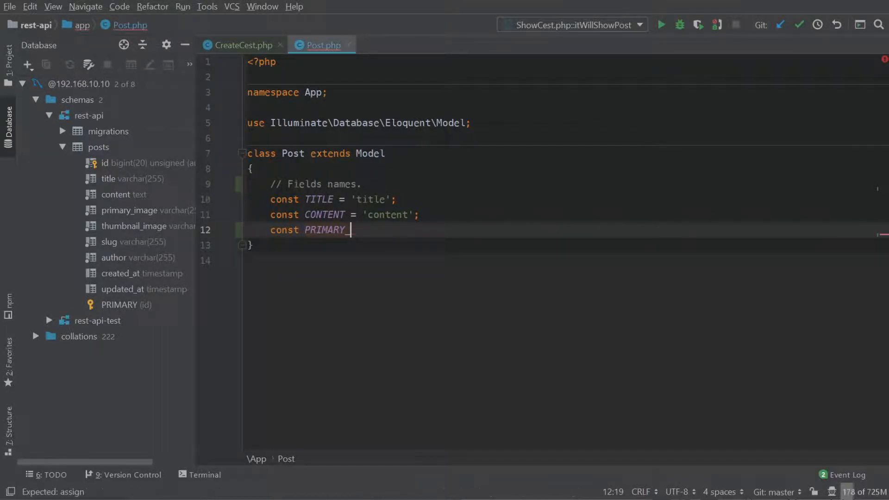
{"action": "type", "text": "IMAGE = 'pr"}
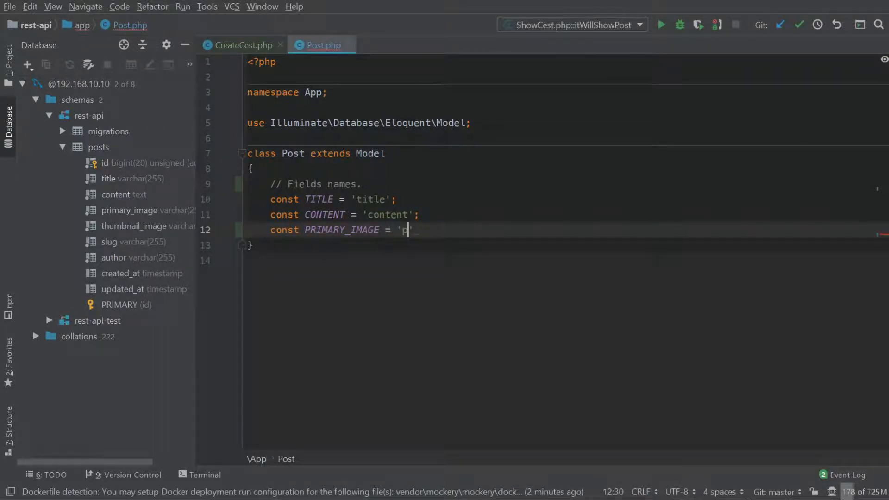
{"action": "type", "text": "imary"}
Step: Add a commented TABLE_NAME = 'posts' constant above the field-name constants
{"action": "key", "text": "Up"}
{"action": "key", "text": "Up"}
{"action": "key", "text": "Up"}
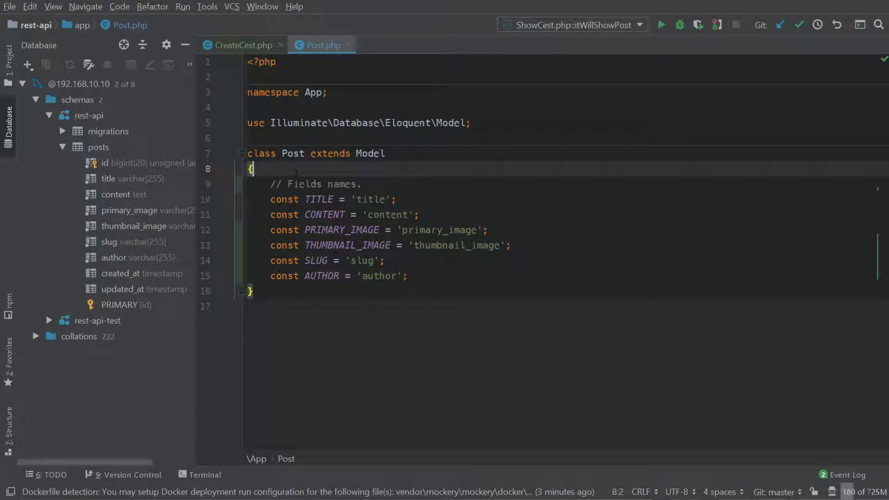
{"action": "key", "text": "Return"}
{"action": "key", "text": "Return"}
{"action": "key", "text": "Up"}
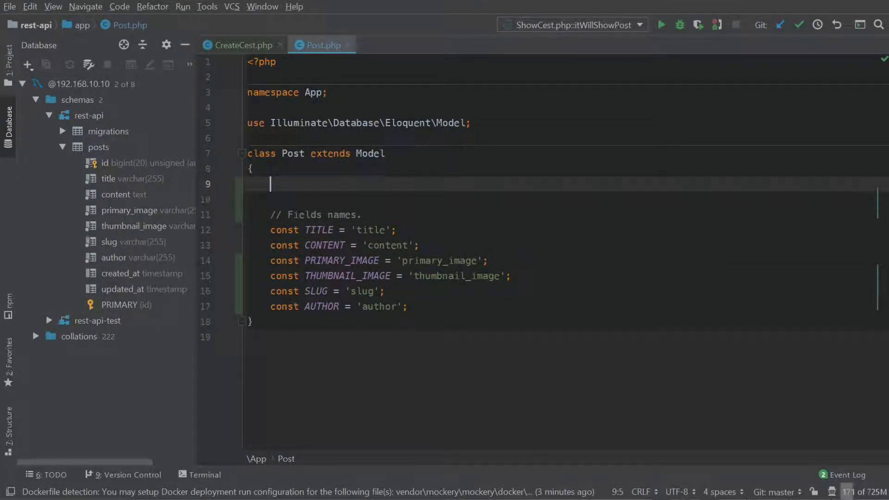
{"action": "type", "text": "// Table name."}
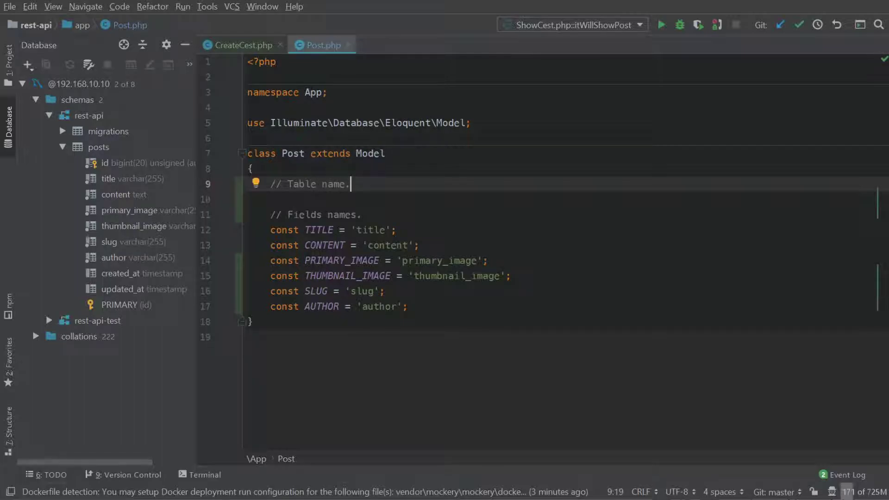
{"action": "key", "text": "Return"}
{"action": "type", "text": "//c"}
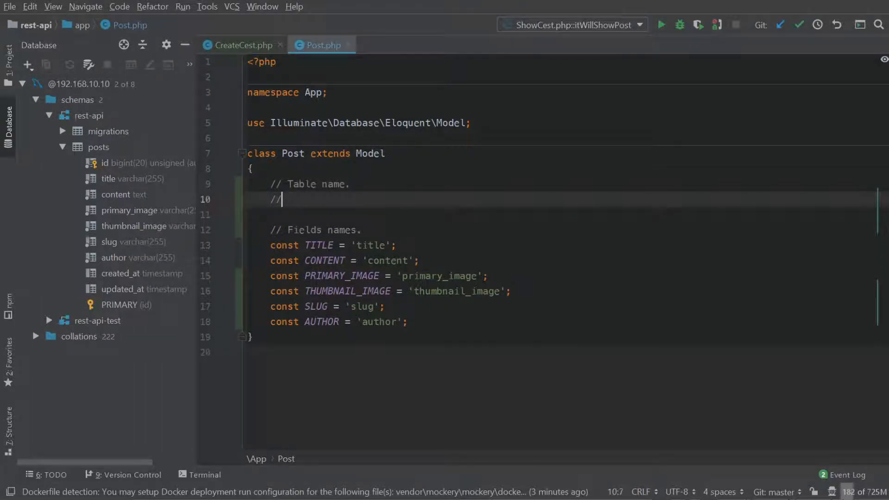
{"action": "key", "text": "BackSpace"}
{"action": "key", "text": "BackSpace"}
{"action": "type", "text": "c"}
{"action": "key", "text": "Return"}
{"action": "type", "text": "TABL"}
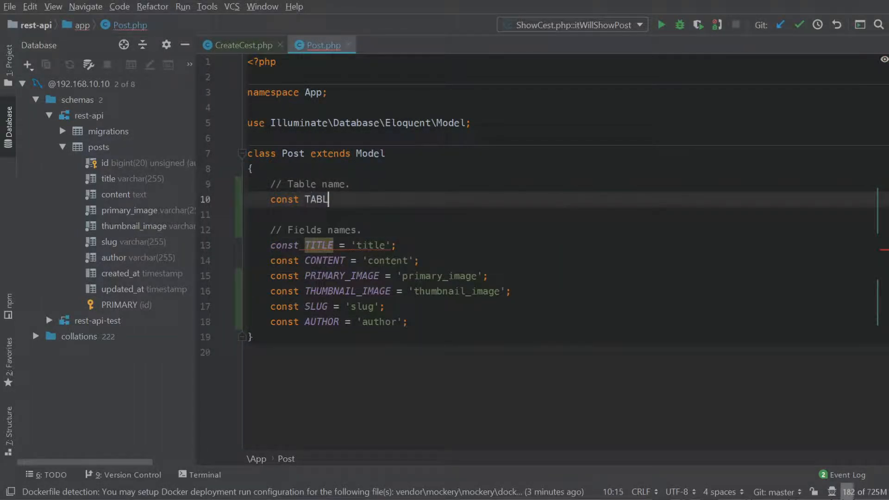
{"action": "type", "text": "E_NAME ="}
{"action": "key", "text": "Return"}
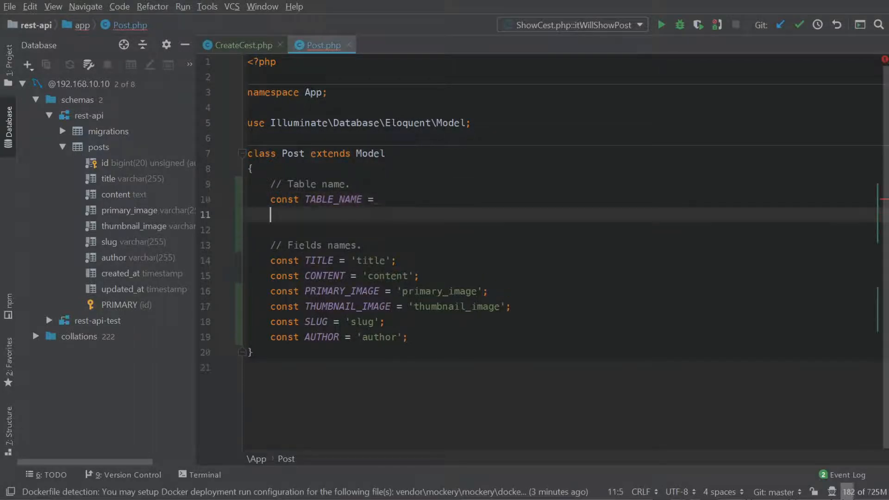
{"action": "key", "text": "BackSpace"}
{"action": "type", "text": "'pos"}
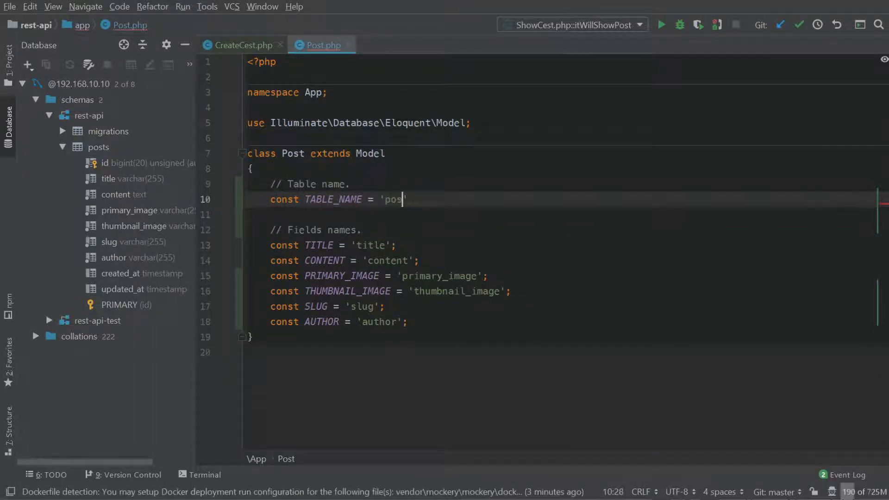
{"action": "type", "text": "ts';"}
Step: Finish the PRIMARY_IMAGE, THUMBNAIL_IMAGE, SLUG and AUTHOR constants and return to CreateCest.php
{"action": "left_click", "coordinate": [396, 321]}
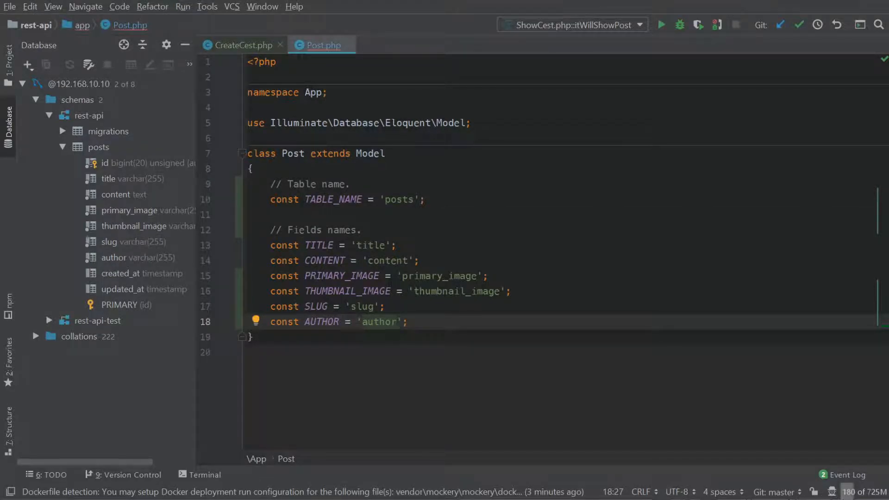
{"action": "key", "text": "Down"}
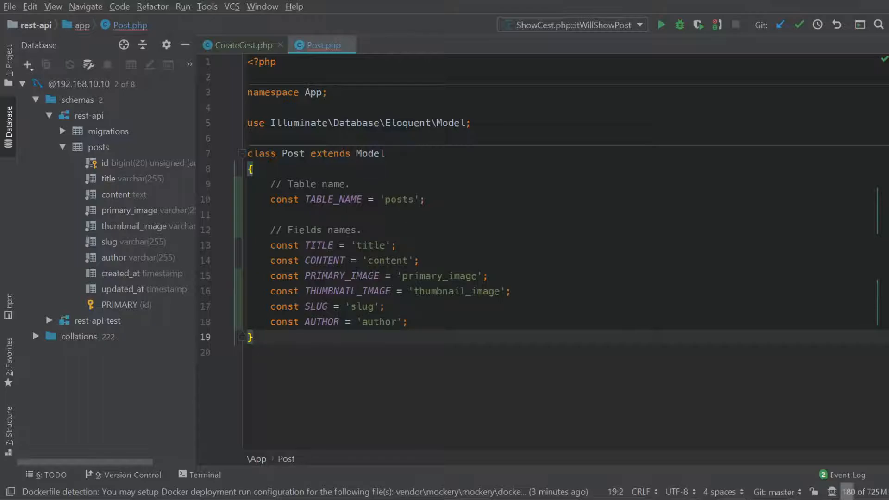
{"action": "key", "text": "Down"}
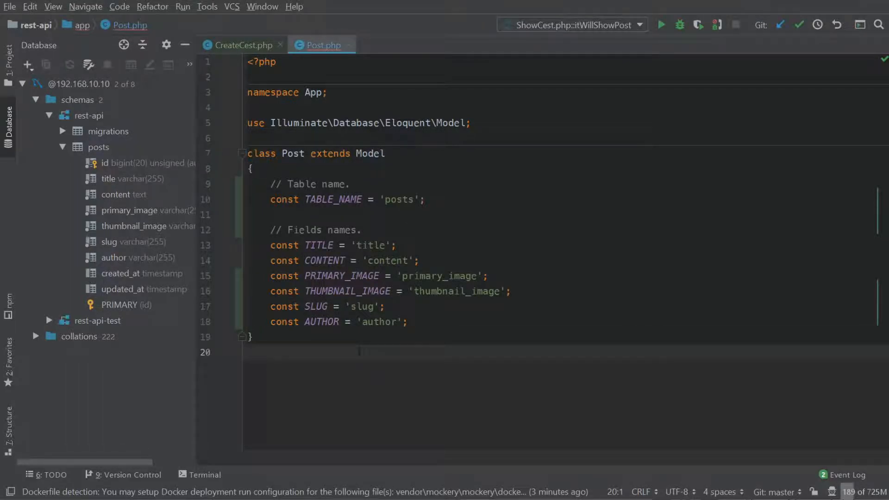
{"action": "key", "text": "ctrl+alt+Left"}
{"action": "key", "text": "ctrl+alt+Left"}
{"action": "key", "text": "ctrl+alt+Left"}
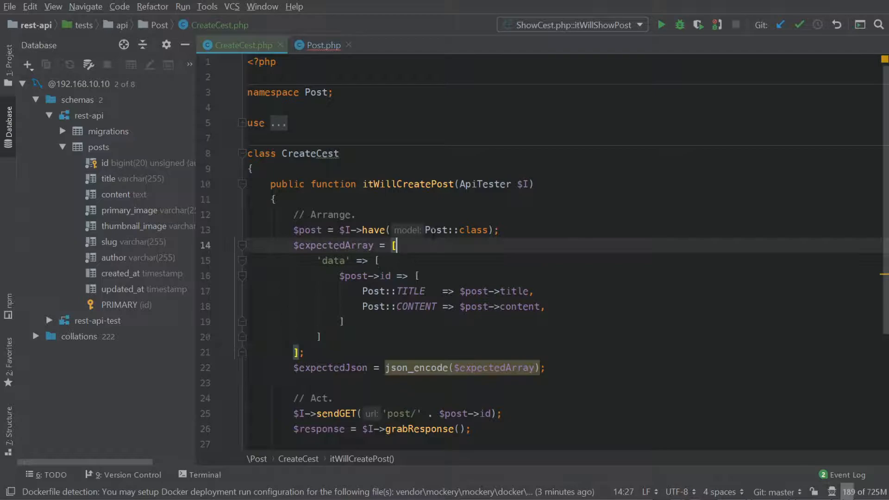
Step: Remove the old $post/$expectedArray arrange lines and add $faker = Factory::create()
{"action": "key", "text": "Up"}
{"action": "key", "text": "ctrl+y"}
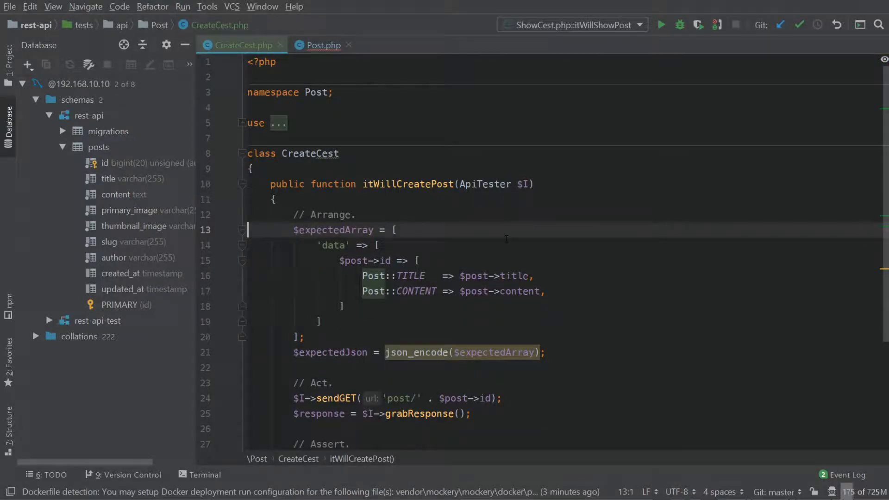
{"action": "key", "text": "ctrl+y"}
{"action": "key", "text": "ctrl+y"}
{"action": "key", "text": "ctrl+y"}
{"action": "key", "text": "ctrl+y"}
{"action": "key", "text": "ctrl+y"}
{"action": "key", "text": "ctrl+y"}
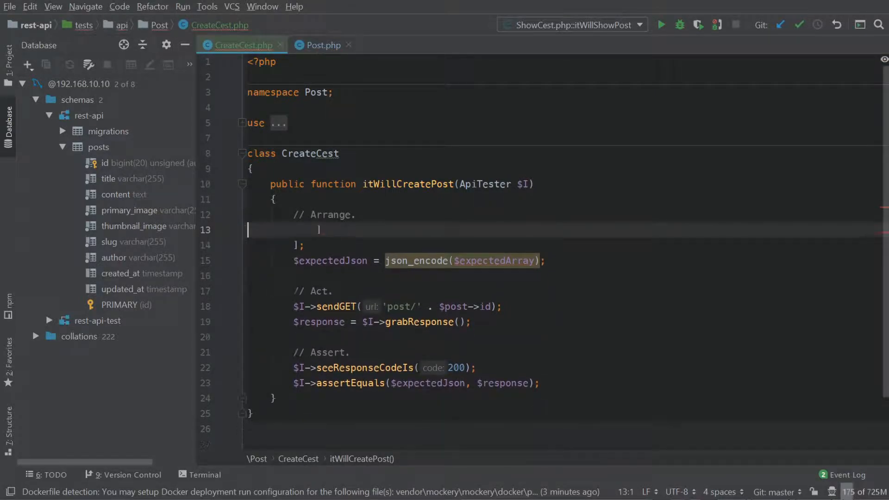
{"action": "key", "text": "ctrl+y"}
{"action": "key", "text": "ctrl+y"}
{"action": "key", "text": "ctrl+y"}
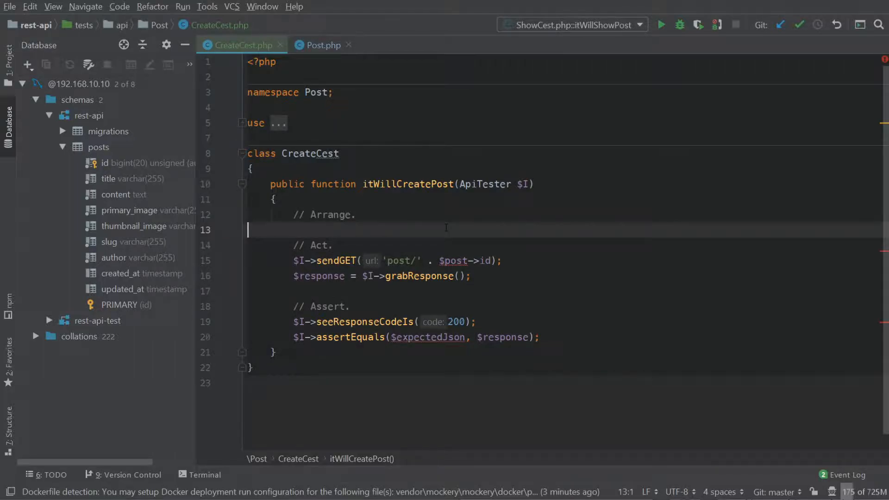
{"action": "key", "text": "Return"}
{"action": "key", "text": "Up"}
{"action": "type", "text": "$p"}
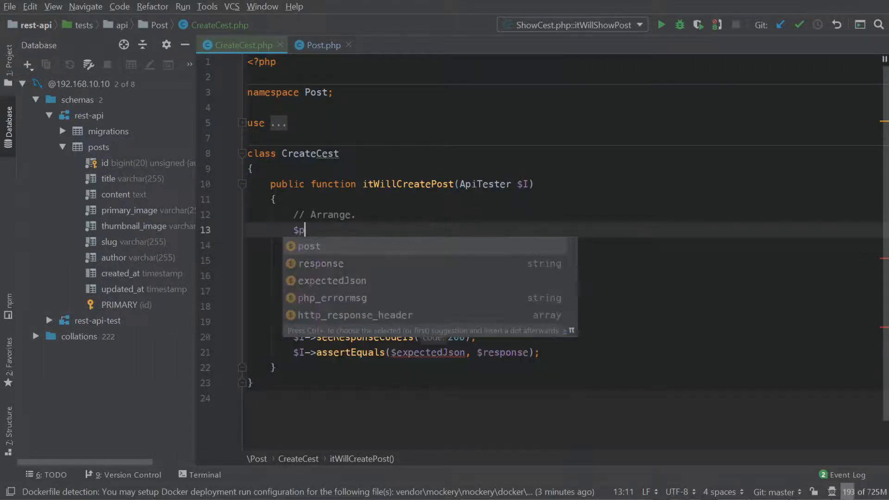
{"action": "type", "text": "ost ="}
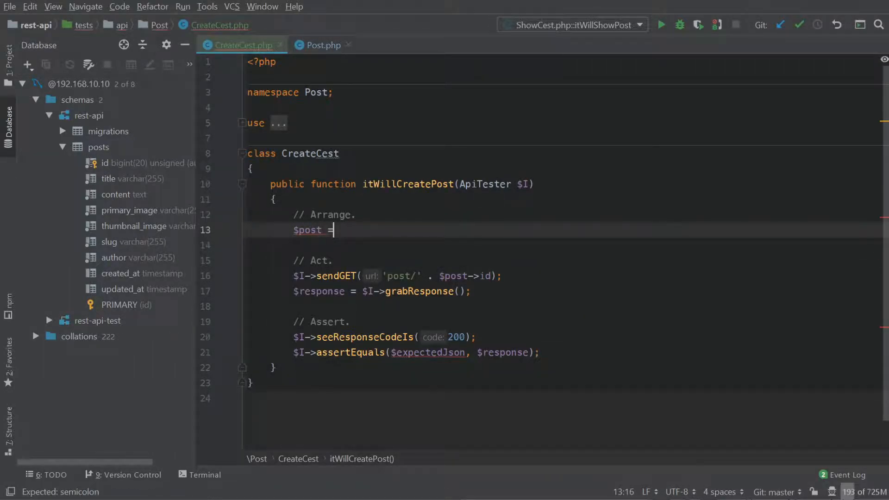
{"action": "type", "text": " [];"}
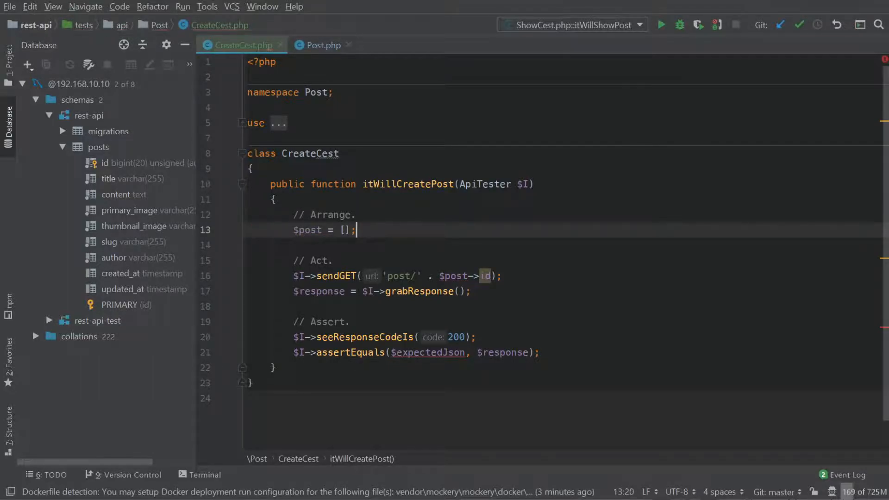
Step: Build a $post array keyed by Post:: constants with faker-generated values
{"action": "key", "text": "Left"}
{"action": "key", "text": "Left"}
{"action": "key", "text": "Return"}
{"action": "type", "text": "'"}
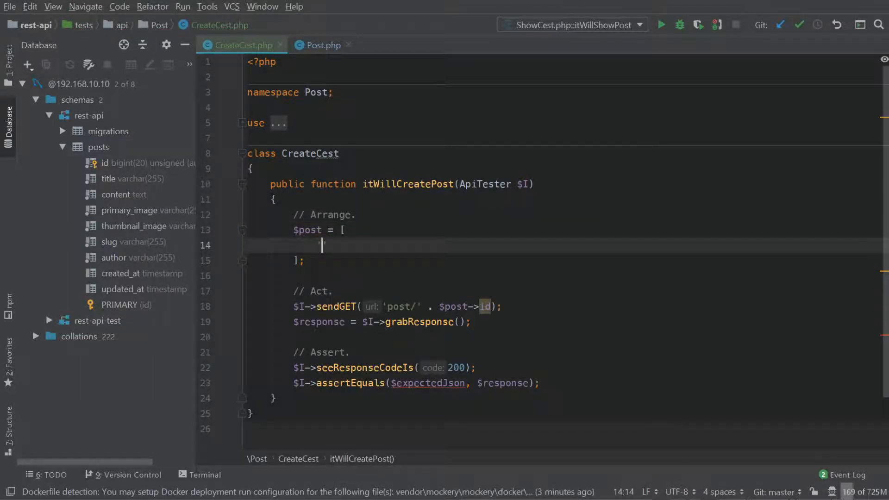
{"action": "key", "text": "BackSpace"}
{"action": "type", "text": "Post"}
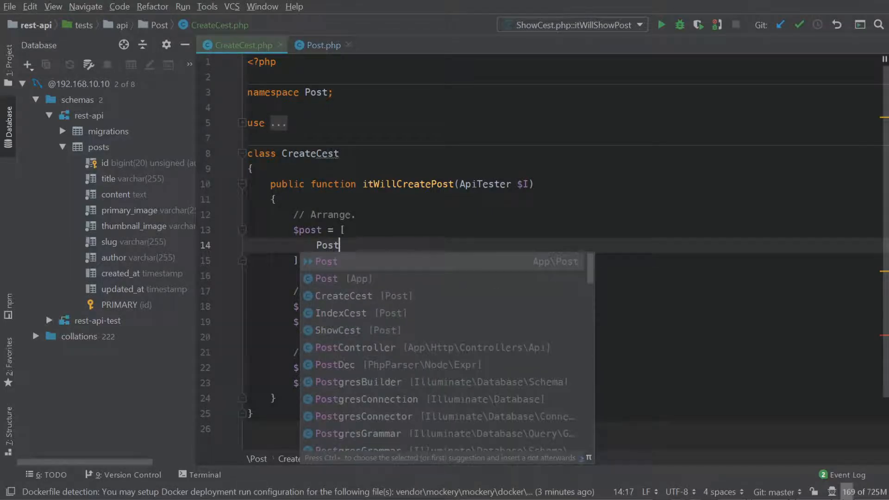
{"action": "type", "text": "::TITLE => $faker->sentence,"}
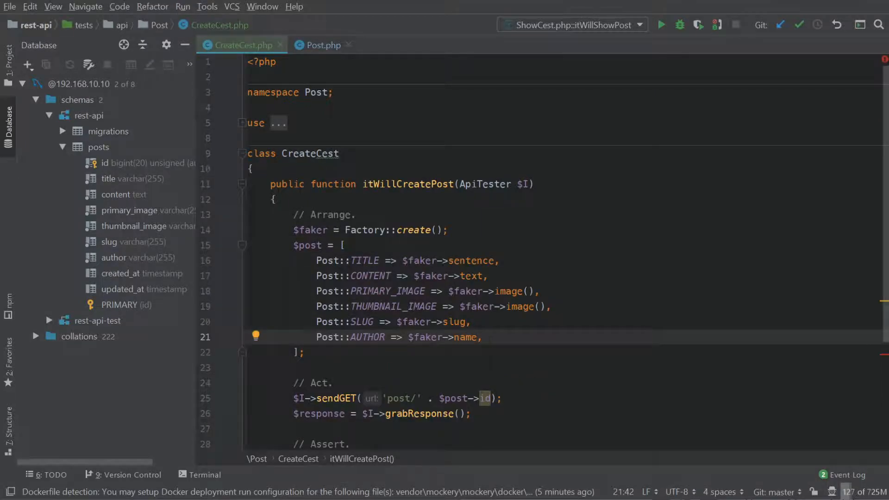
{"action": "scroll", "coordinate": [556, 265], "scroll_direction": "down", "scroll_amount": 2}
{"action": "scroll", "coordinate": [556, 264], "scroll_direction": "down", "scroll_amount": 1}
Step: Change the request to sendPOST('post', $post) without a post id in the URL
{"action": "double_click", "coordinate": [308, 154]}
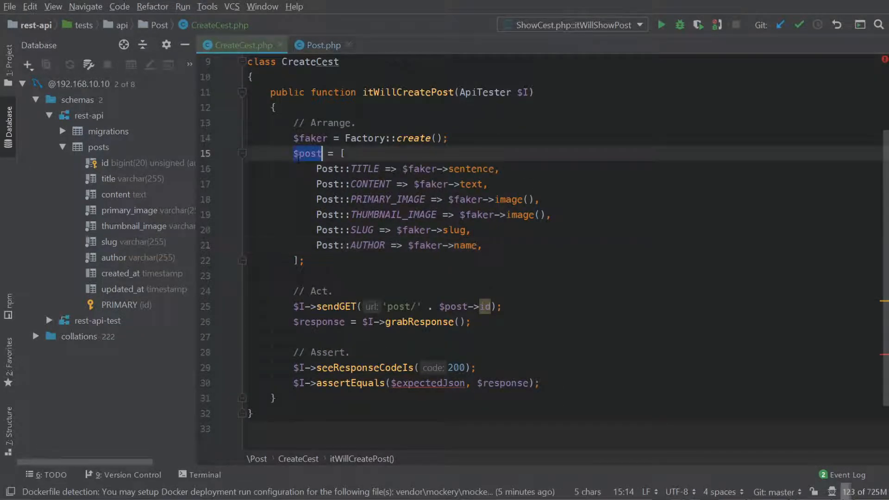
{"action": "scroll", "coordinate": [556, 265], "scroll_direction": "down", "scroll_amount": 2}
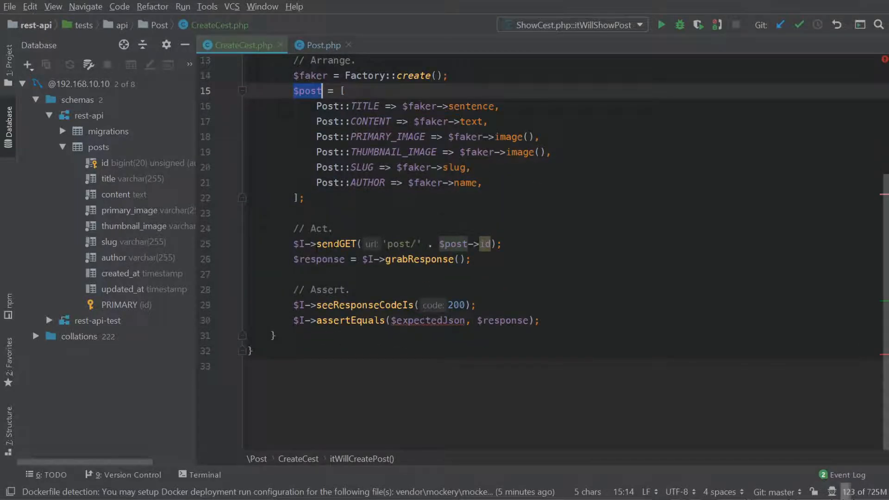
{"action": "left_click", "coordinate": [357, 244]}
{"action": "key", "text": "BackSpace"}
{"action": "key", "text": "BackSpace"}
{"action": "key", "text": "BackSpace"}
{"action": "type", "text": "P"}
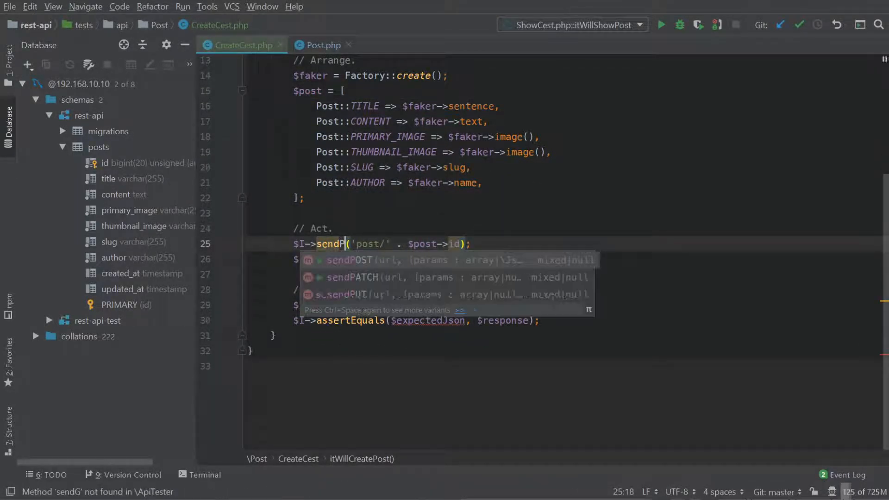
{"action": "key", "text": "Return"}
{"action": "left_click", "coordinate": [425, 244]}
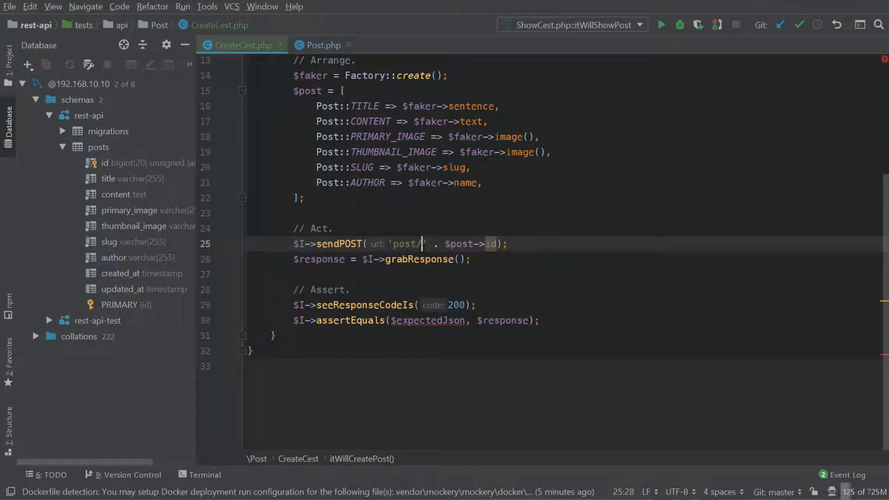
{"action": "key", "text": "BackSpace"}
{"action": "key", "text": "End"}
{"action": "key", "text": "Left"}
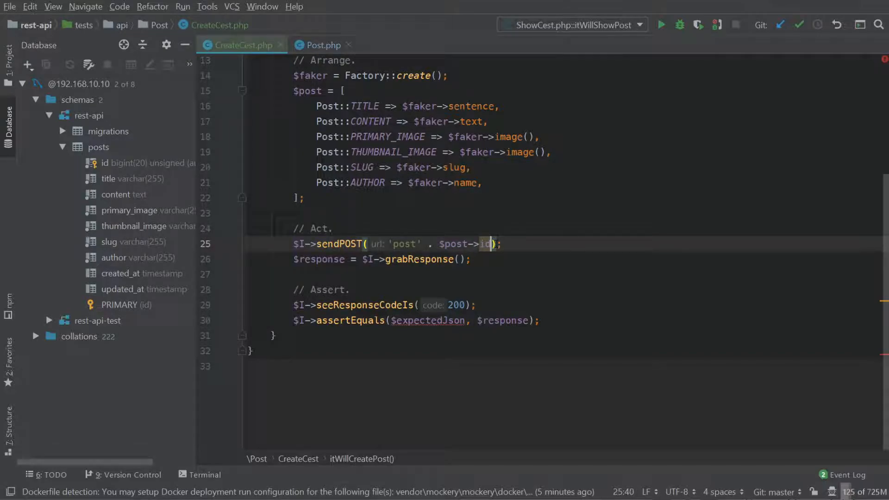
{"action": "key", "text": "BackSpace"}
{"action": "key", "text": "BackSpace"}
{"action": "key", "text": "BackSpace"}
{"action": "key", "text": "BackSpace"}
{"action": "key", "text": "BackSpace"}
{"action": "key", "text": "BackSpace"}
{"action": "key", "text": "BackSpace"}
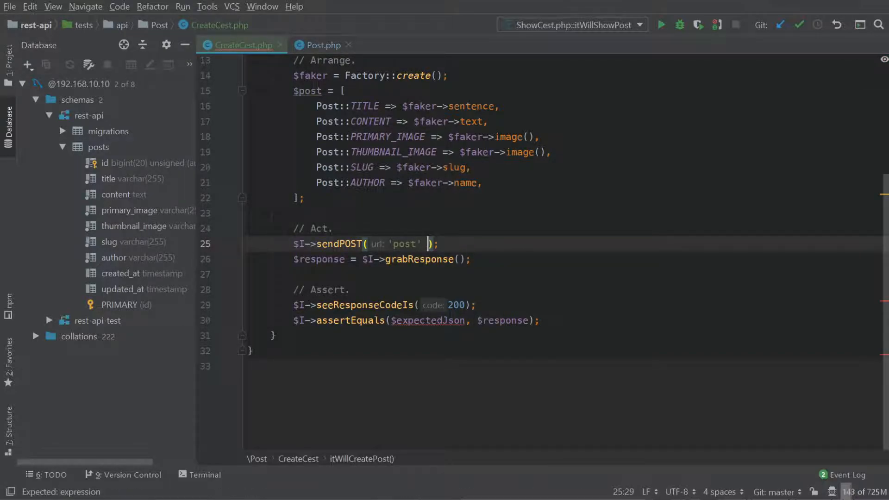
{"action": "key", "text": "BackSpace"}
{"action": "type", "text": ", "}
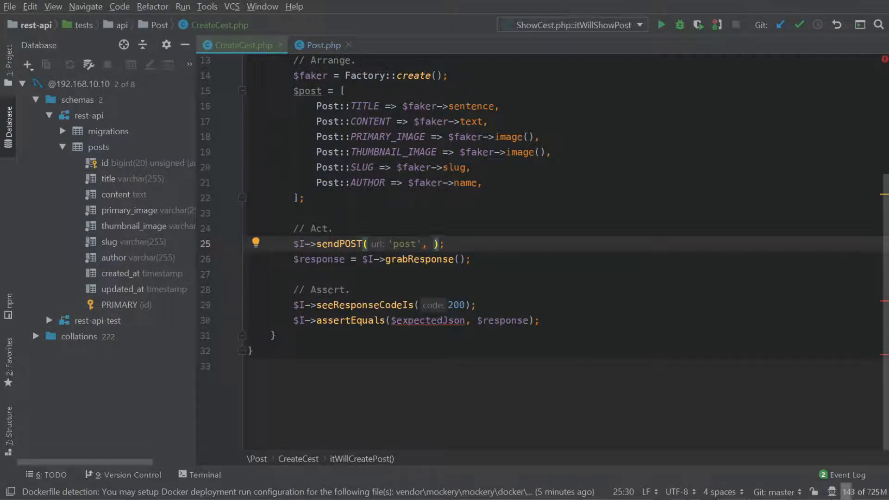
{"action": "type", "text": "$"}
{"action": "key", "text": "BackSpace"}
{"action": "type", "text": "$HTT"}
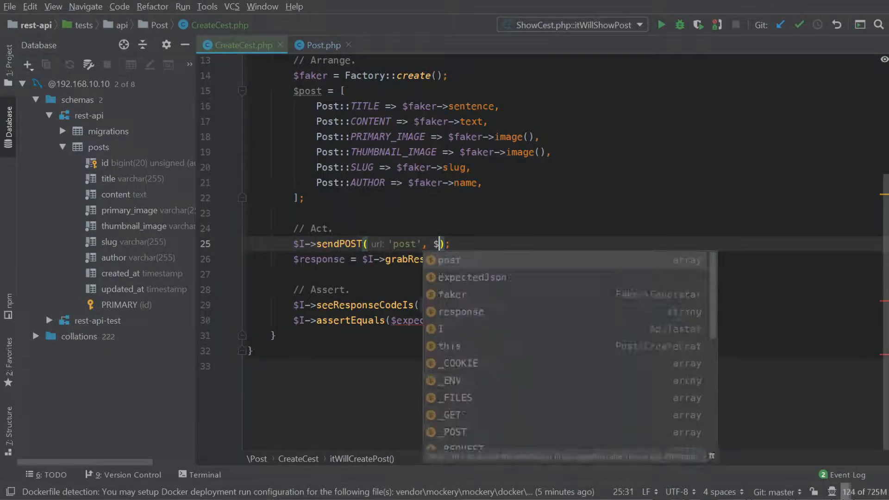
{"action": "type", "text": "P"}
{"action": "key", "text": "BackSpace"}
{"action": "type", "text": "po"}
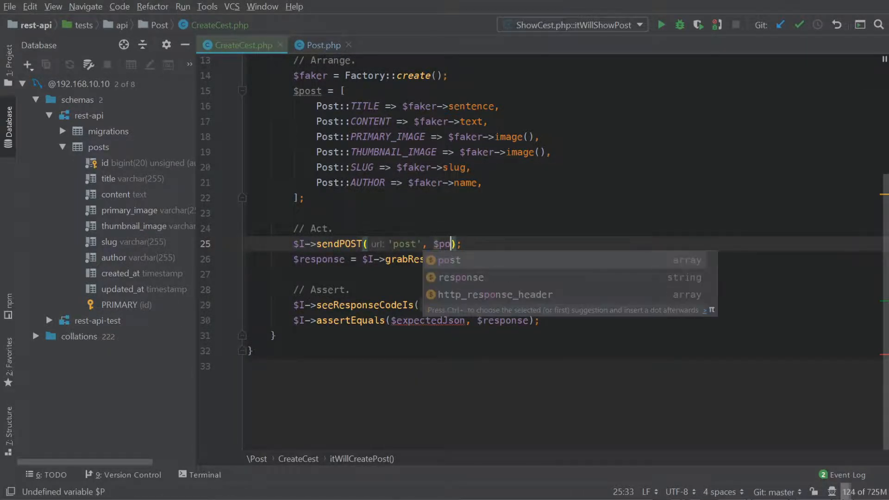
{"action": "key", "text": "Return"}
Step: Keep the 200 response-code check and make assertEquals expect the string 'Success'
{"action": "key", "text": "Down"}
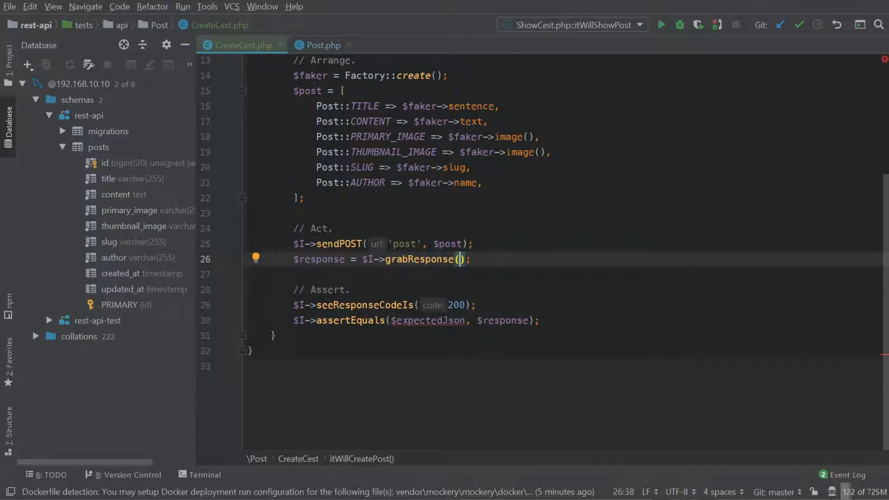
{"action": "key", "text": "Down"}
{"action": "key", "text": "Down"}
{"action": "key", "text": "Down"}
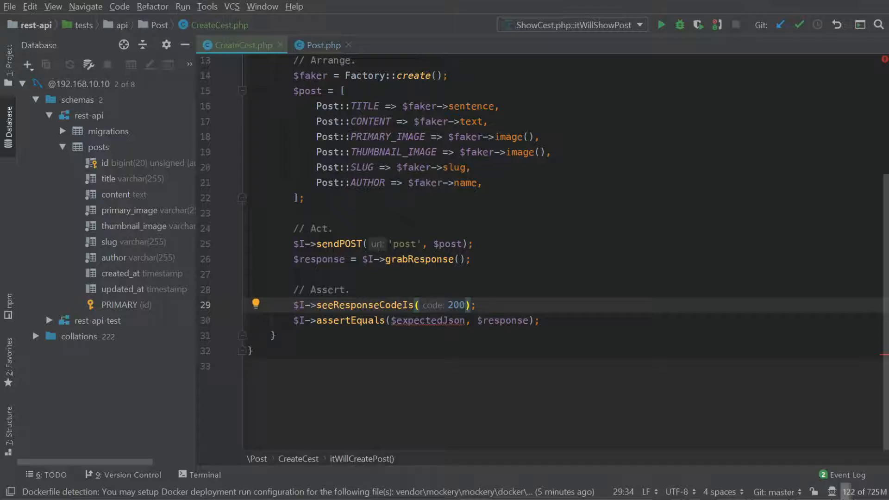
{"action": "key", "text": "Down"}
{"action": "key", "text": "ctrl+y"}
{"action": "key", "text": "Up"}
{"action": "key", "text": "End"}
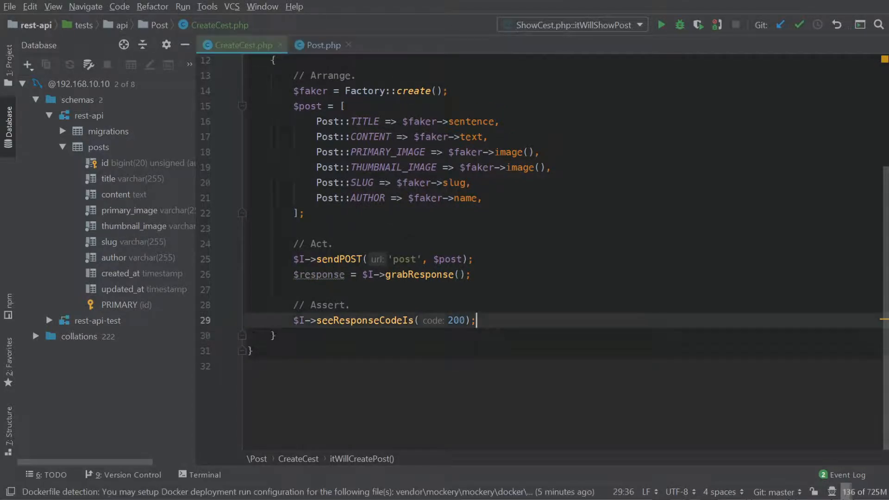
{"action": "key", "text": "Return"}
{"action": "type", "text": "$I->assertEquals($expectedJson, $response);"}
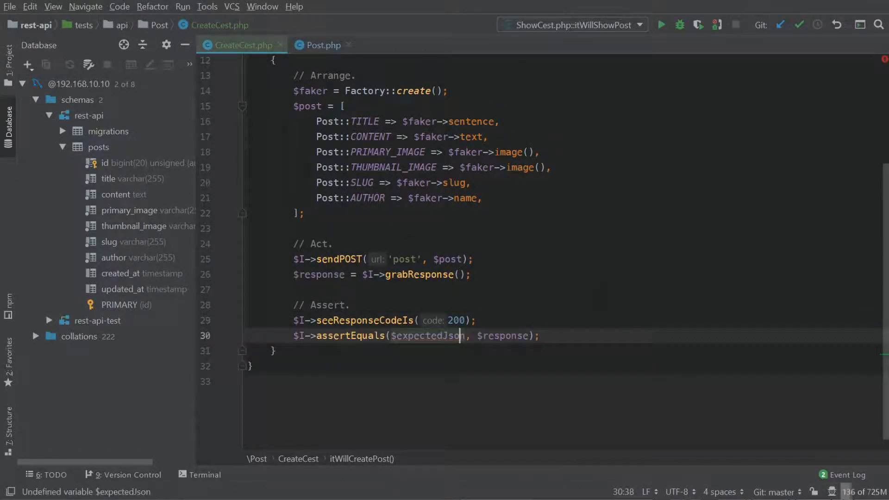
{"action": "double_click", "coordinate": [431, 339]}
{"action": "key", "text": "BackSpace"}
{"action": "type", "text": "'"}
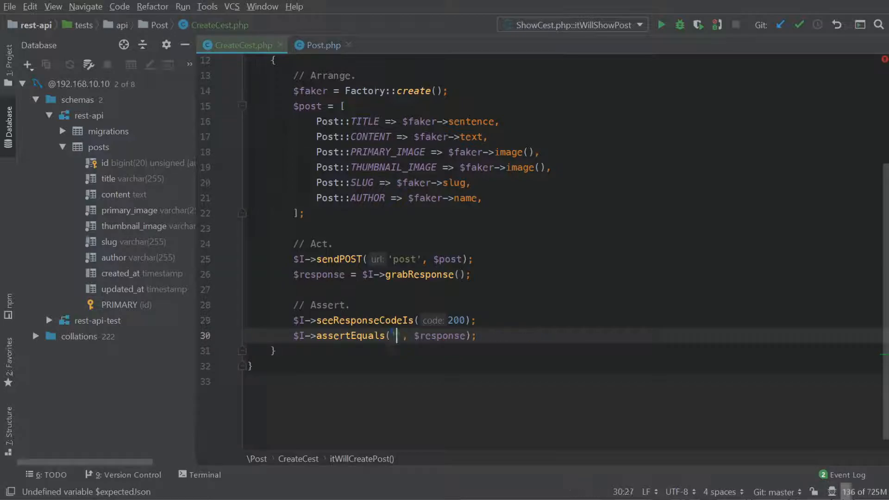
{"action": "type", "text": "'sUC"}
{"action": "key", "text": "BackSpace"}
{"action": "key", "text": "BackSpace"}
{"action": "key", "text": "BackSpace"}
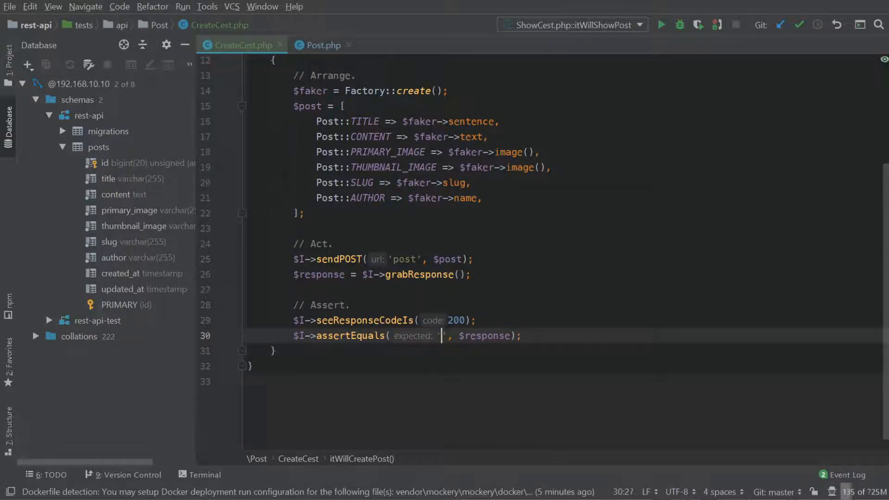
{"action": "type", "text": "Success"}
Step: Assert $I->seeRecord(Post::TABLE_NAME, $post) before the assertEquals line
{"action": "key", "text": "Up"}
{"action": "key", "text": "Return"}
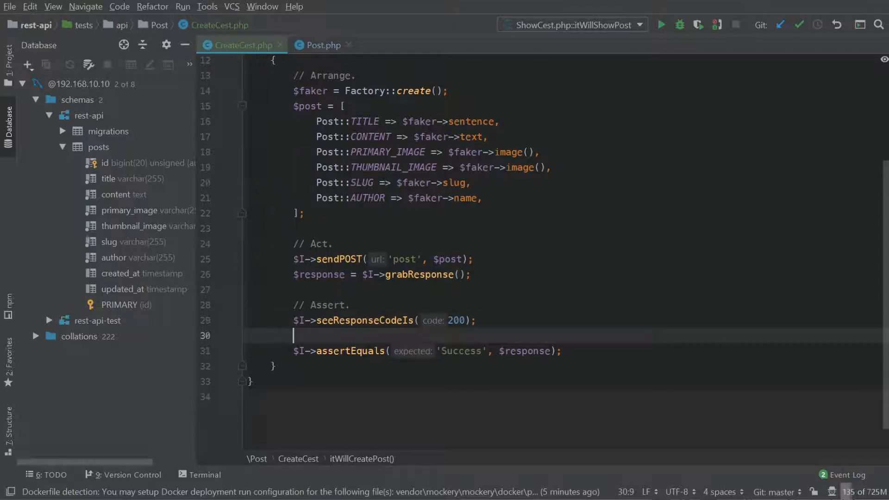
{"action": "type", "text": "$I->"}
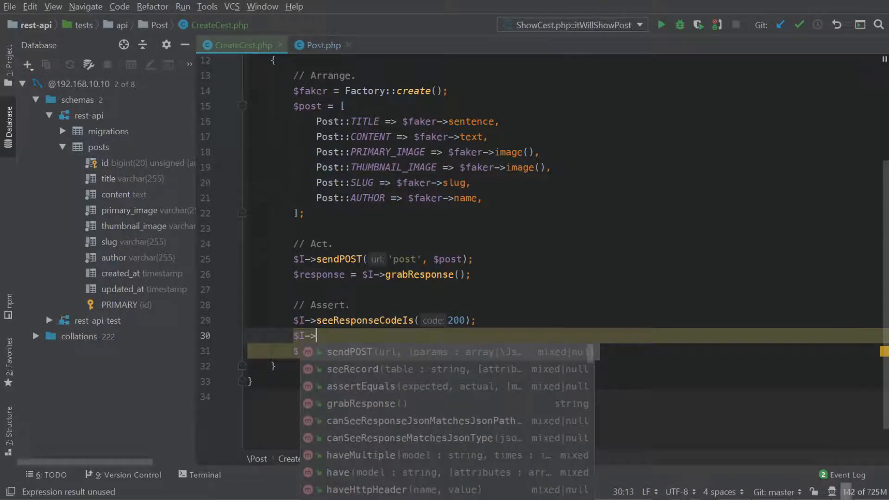
{"action": "key", "text": "BackSpace"}
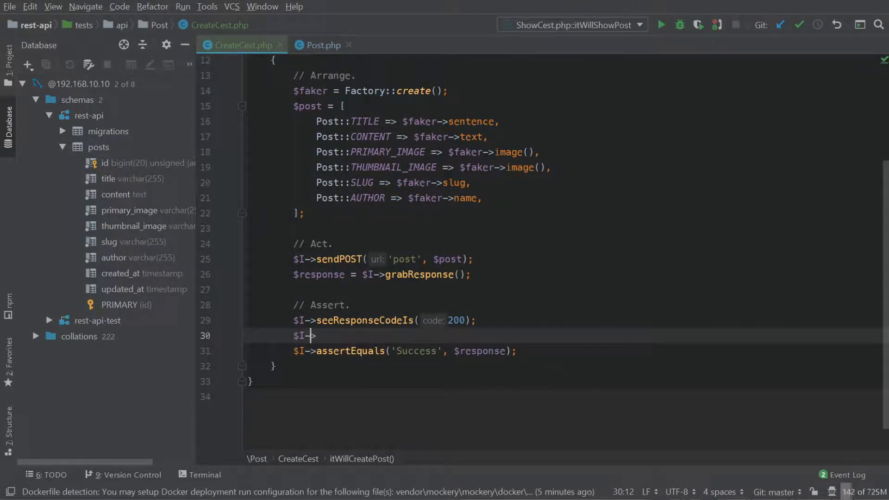
{"action": "type", "text": "see"}
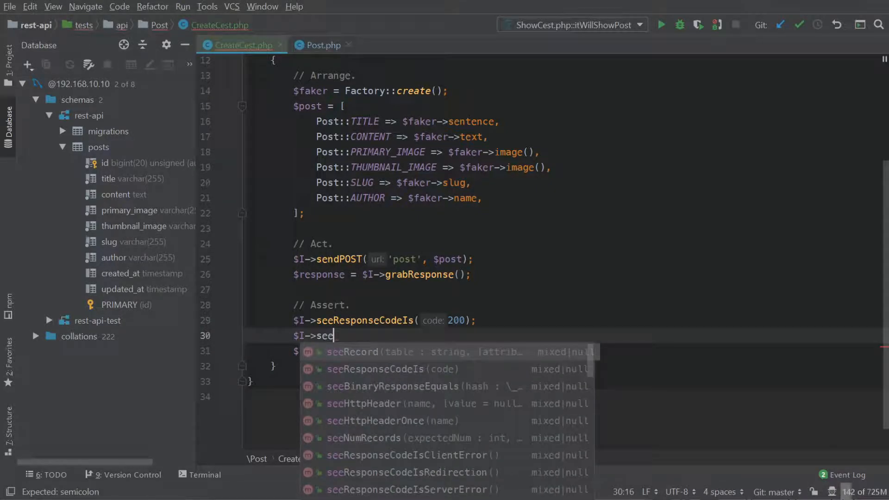
{"action": "type", "text": "Rec"}
{"action": "key", "text": "Return"}
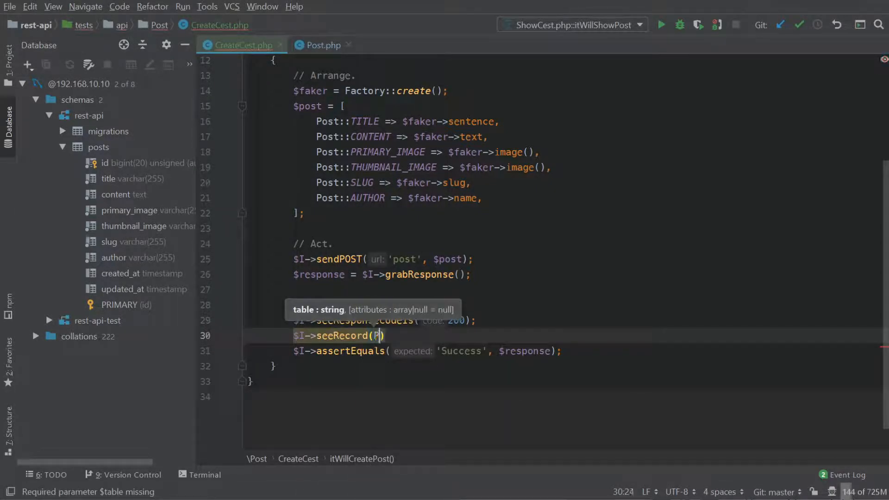
{"action": "type", "text": "Post::"}
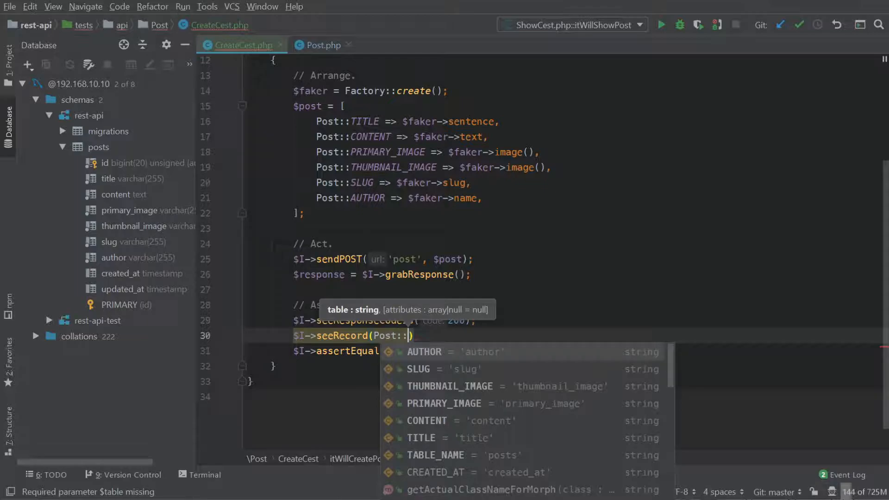
{"action": "type", "text": "TABL"}
{"action": "key", "text": "Return"}
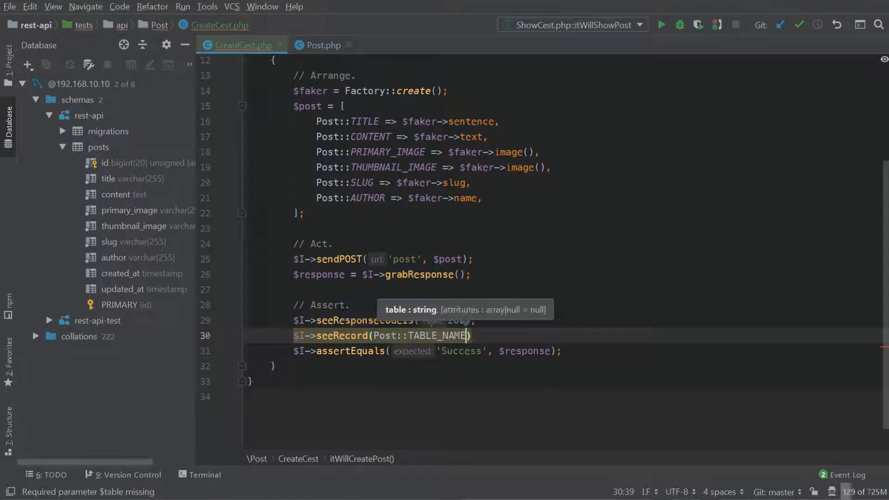
{"action": "type", "text": ", $p"}
{"action": "key", "text": "Return"}
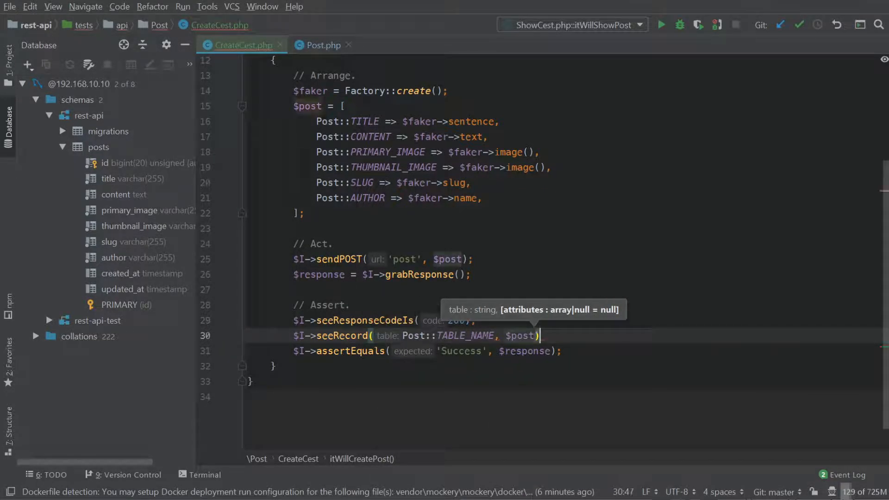
{"action": "type", "text": ");"}
{"action": "key", "text": "Down"}
{"action": "key", "text": "Down"}
{"action": "scroll", "coordinate": [542, 243], "scroll_direction": "up", "scroll_amount": 1}
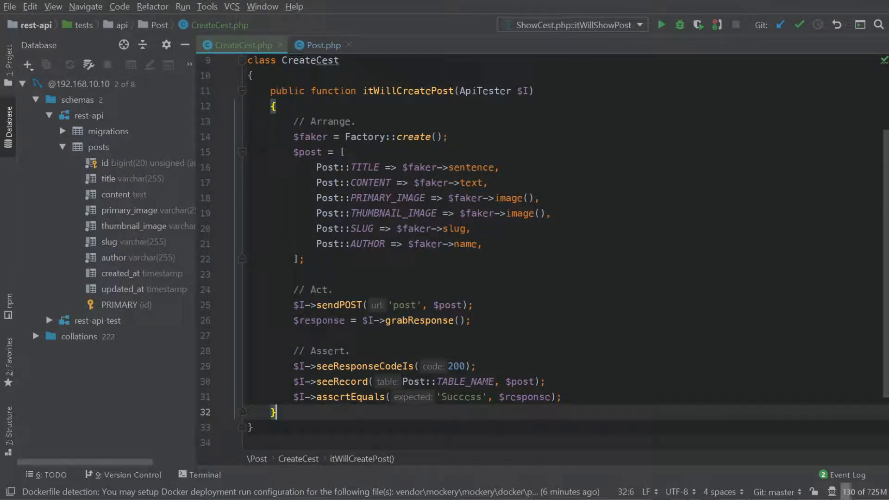
Step: Run itWillCreatePost and view the failing 'I see record' step for table 'posts', then hide results
{"action": "left_click", "coordinate": [649, 105]}
{"action": "left_click", "coordinate": [361, 92]}
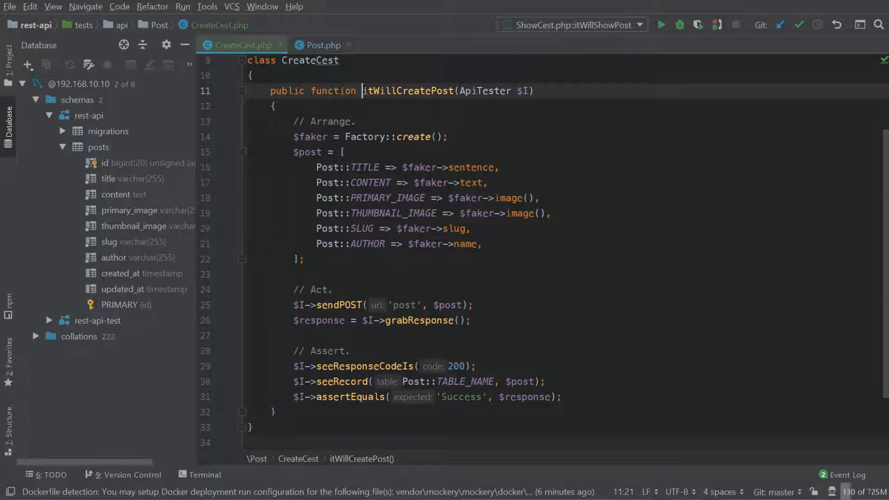
{"action": "right_click", "coordinate": [362, 91]}
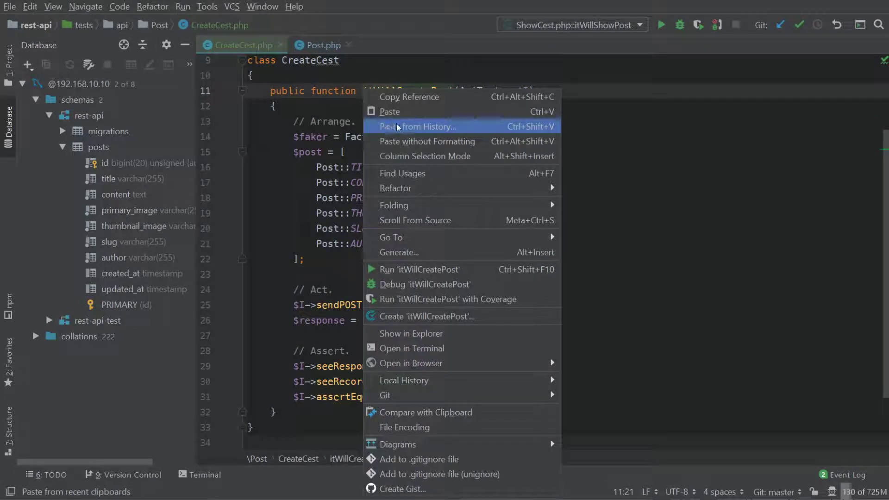
{"action": "left_click", "coordinate": [425, 272]}
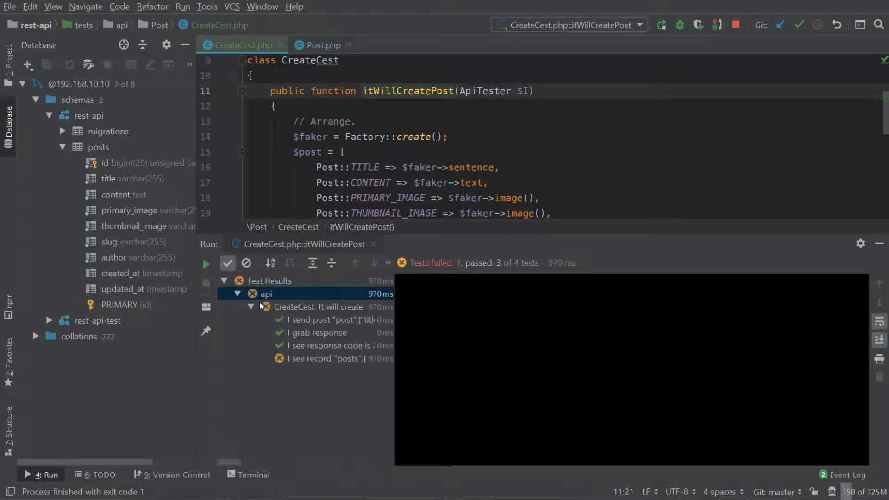
{"action": "left_click", "coordinate": [308, 358]}
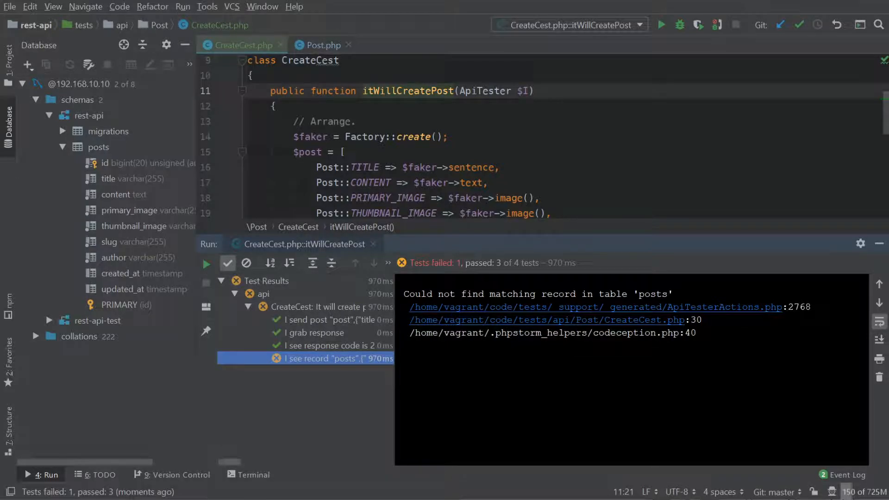
{"action": "left_click", "coordinate": [879, 244]}
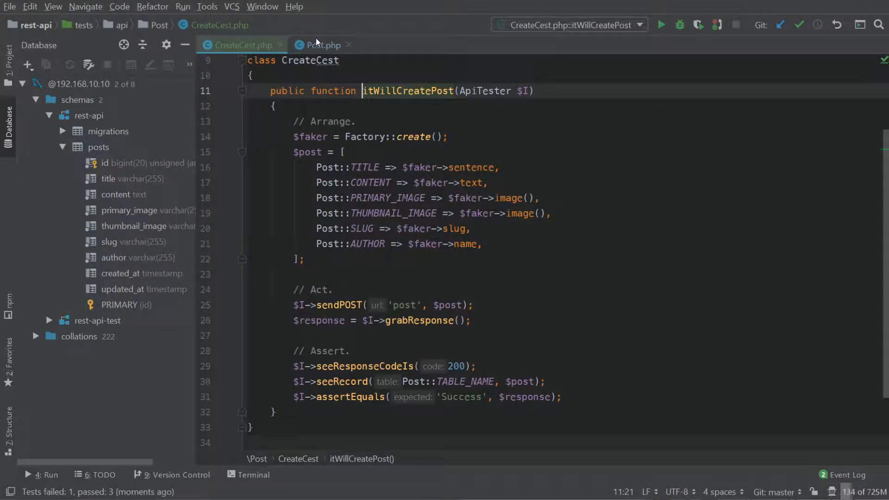
Step: Go to PostController.php via recent files and jump to its empty store() method
{"action": "left_click", "coordinate": [322, 47]}
{"action": "left_click", "coordinate": [364, 199]}
{"action": "key", "text": "ctrl+e"}
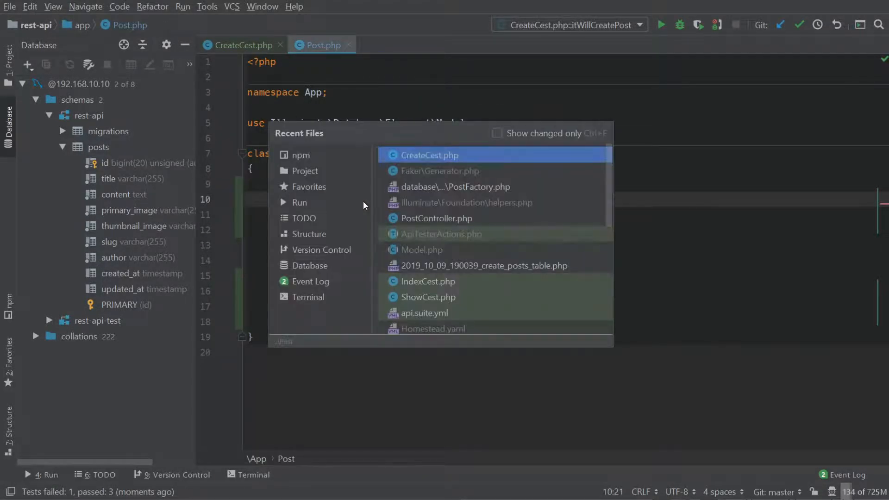
{"action": "type", "text": "Post"}
{"action": "key", "text": "Return"}
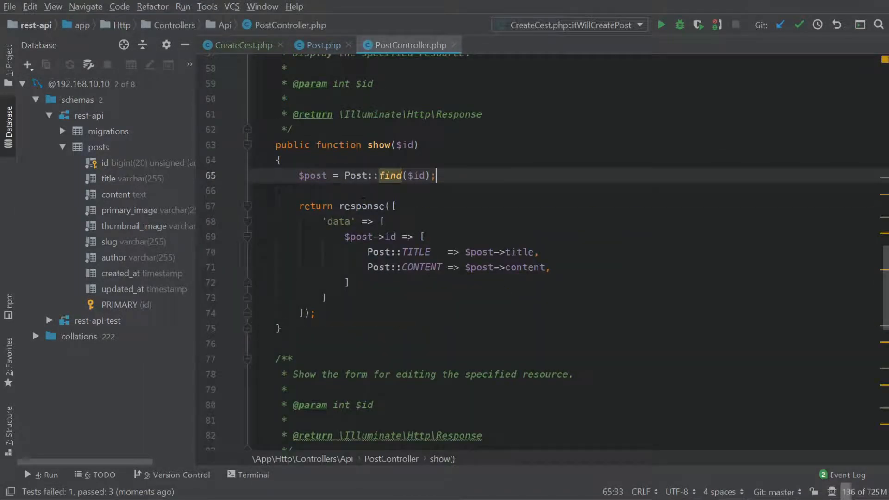
{"action": "mouse_move", "coordinate": [391, 175]}
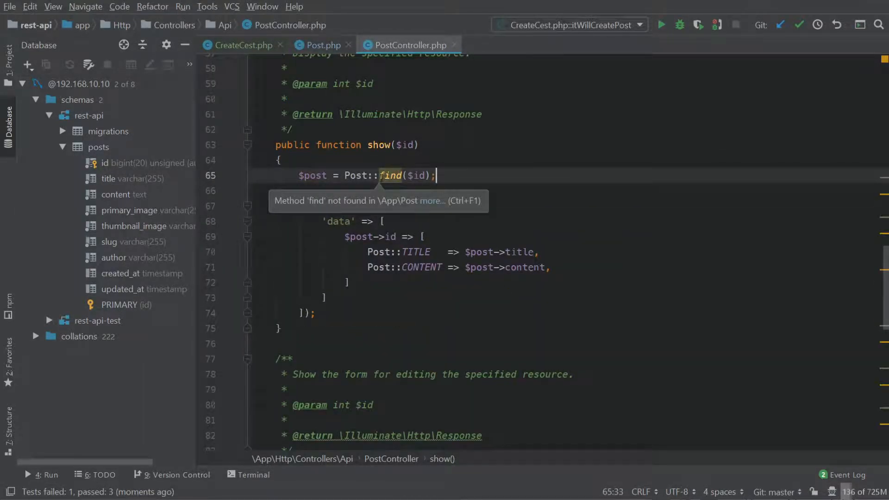
{"action": "key", "text": "ctrl+F12"}
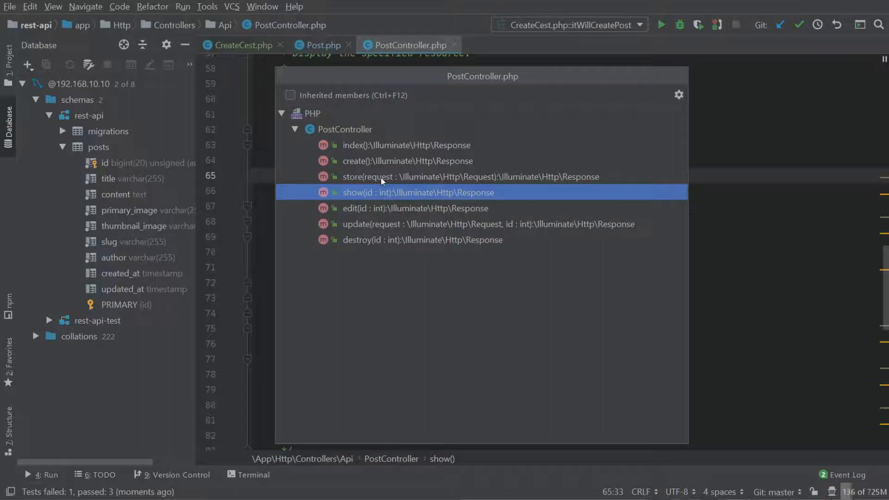
{"action": "type", "text": "st"}
{"action": "key", "text": "Return"}
{"action": "key", "text": "Down"}
{"action": "key", "text": "Down"}
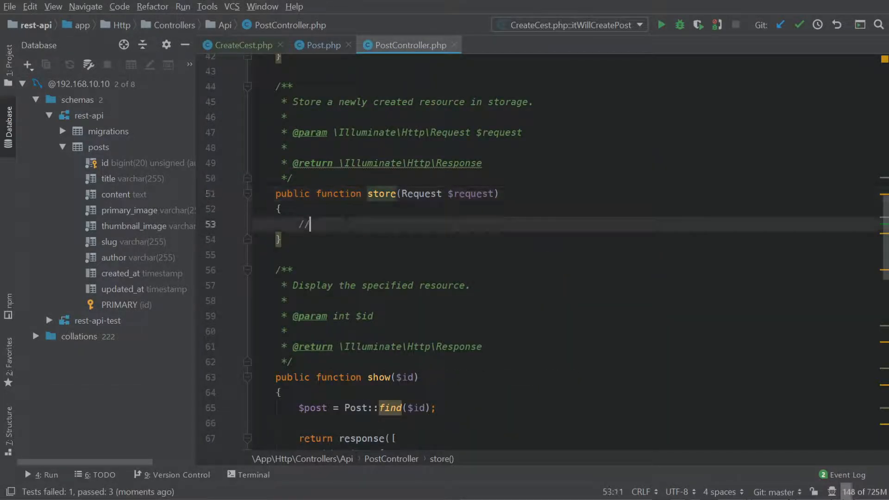
Step: Instantiate a new Post and setAttribute(Post::TITLE, $request->get(Post::TITLE))
{"action": "key", "text": "BackSpace"}
{"action": "key", "text": "BackSpace"}
{"action": "type", "text": "$"}
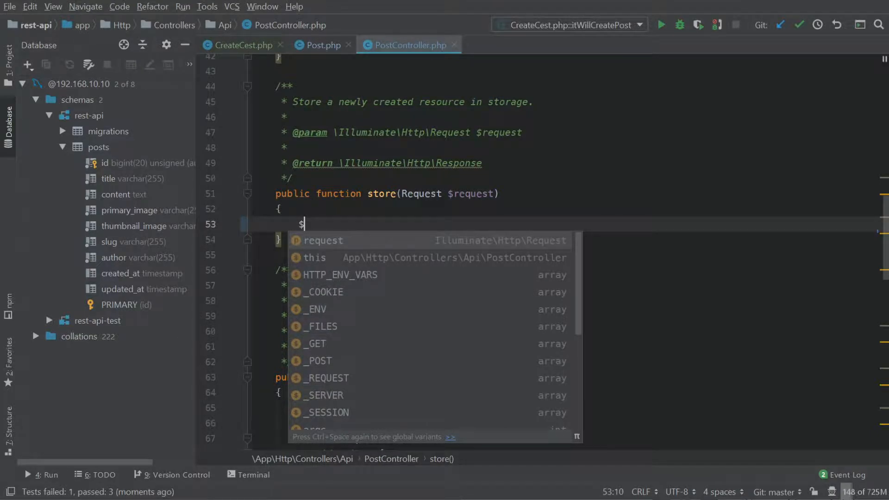
{"action": "type", "text": "post = "}
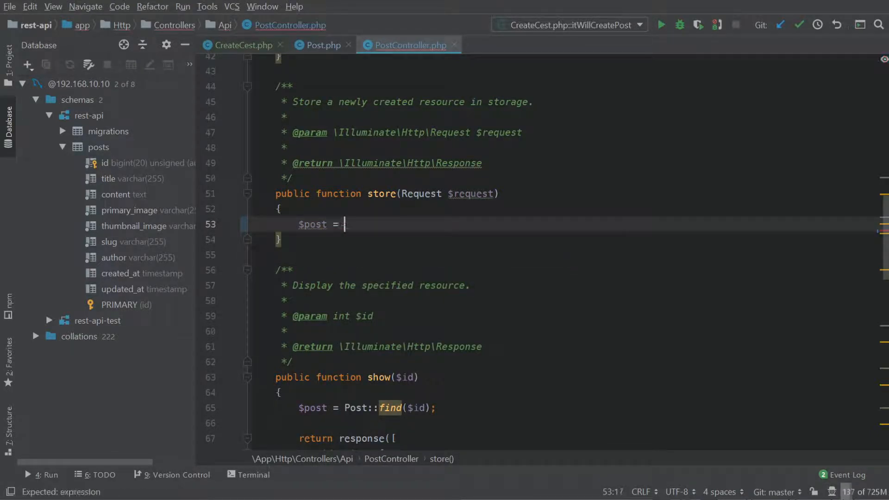
{"action": "type", "text": "new Post"}
{"action": "key", "text": "Return"}
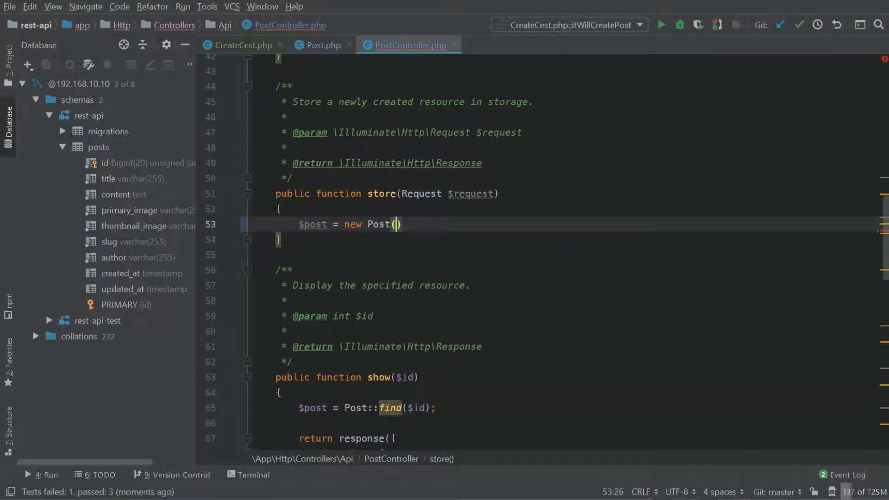
{"action": "type", "text": ";"}
{"action": "key", "text": "Return"}
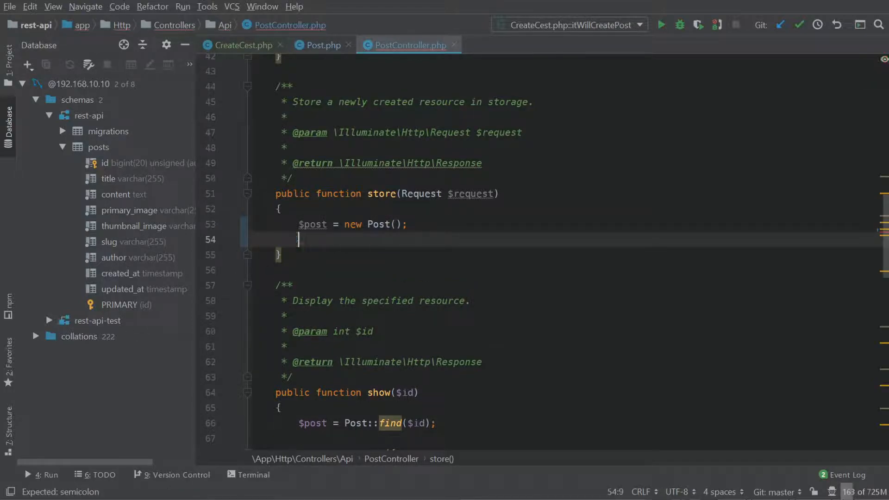
{"action": "type", "text": "$post"}
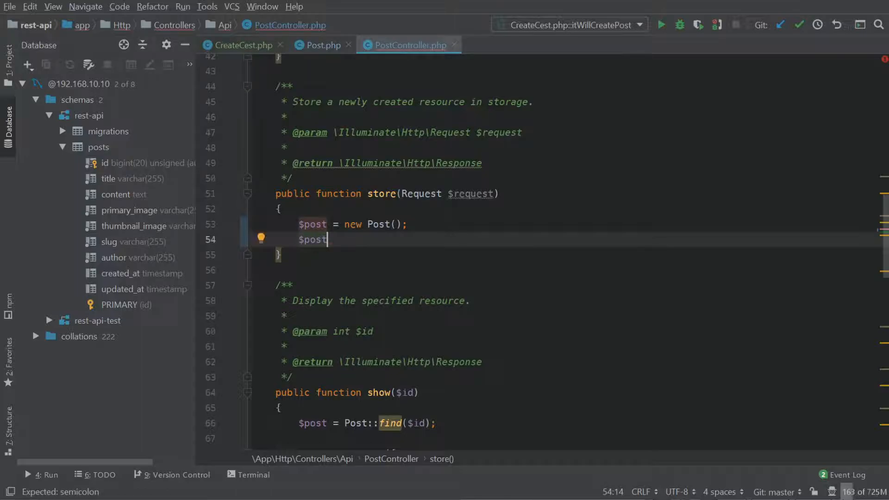
{"action": "type", "text": "->se"}
{"action": "key", "text": "Return"}
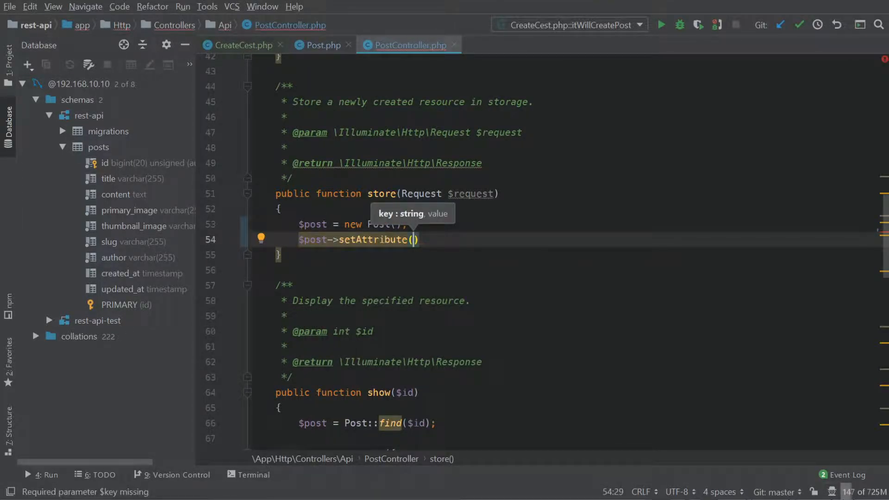
{"action": "type", "text": "Post"}
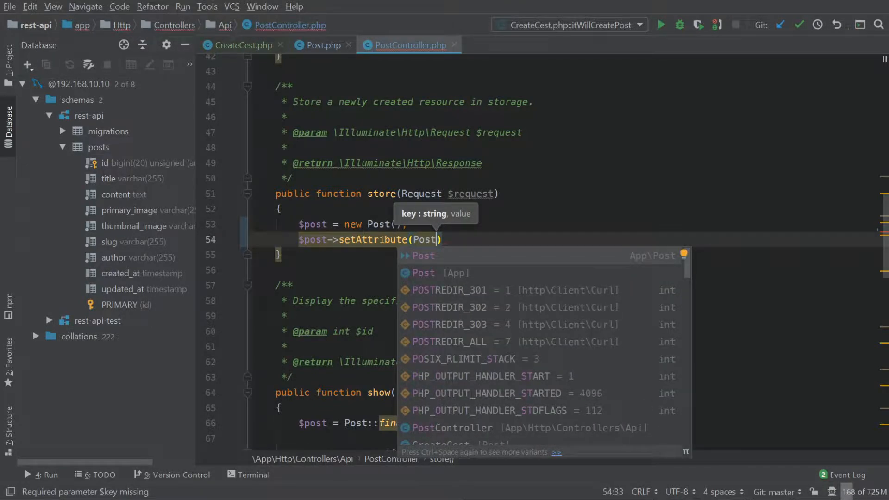
{"action": "type", "text": "::"}
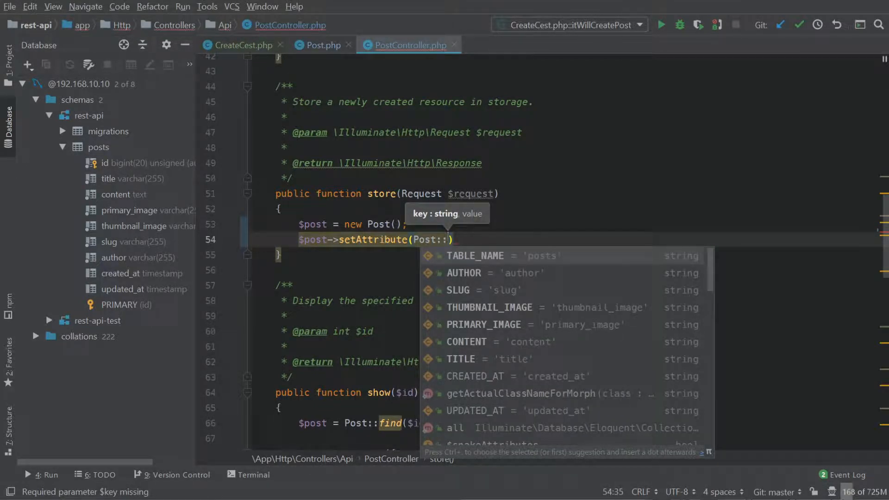
{"action": "type", "text": "n"}
{"action": "key", "text": "BackSpace"}
{"action": "type", "text": "ti"}
{"action": "key", "text": "Return"}
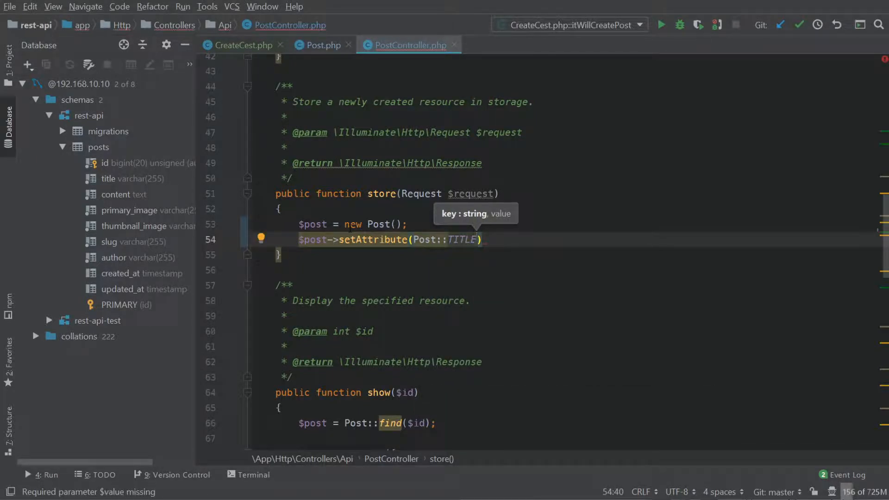
{"action": "type", "text": ", $re"}
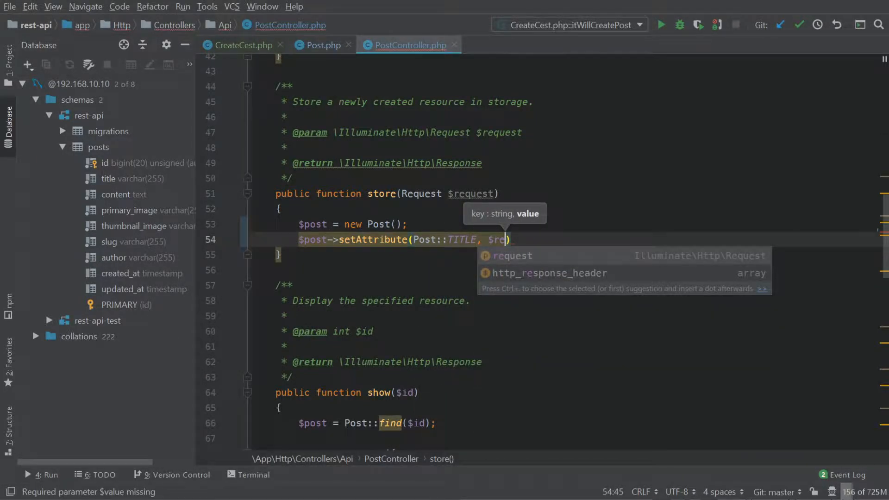
{"action": "key", "text": "Return"}
{"action": "type", "text": "->"}
{"action": "key", "text": "Down"}
{"action": "key", "text": "Return"}
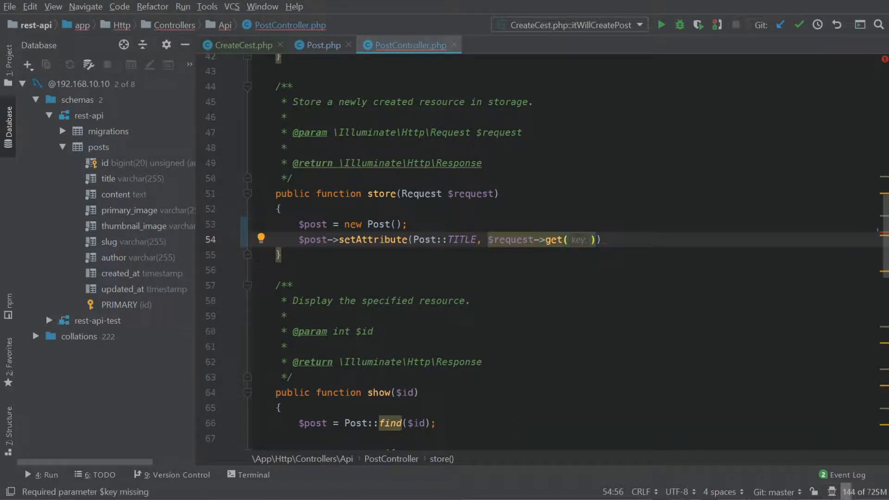
{"action": "type", "text": "P"}
{"action": "key", "text": "Escape"}
{"action": "type", "text": "ost::"}
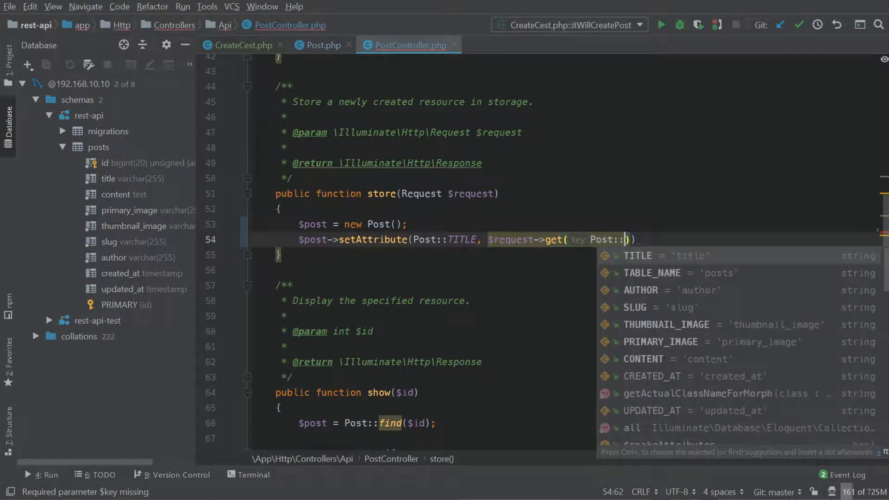
{"action": "key", "text": "Return"}
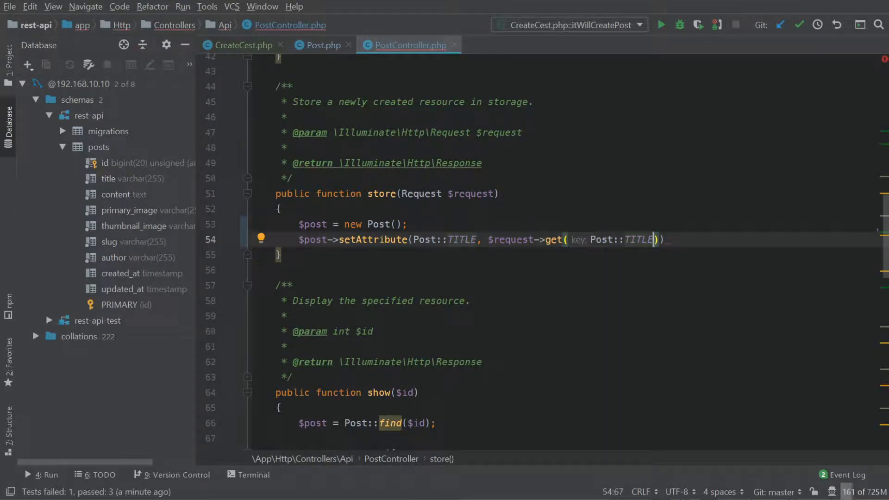
{"action": "type", "text": "));"}
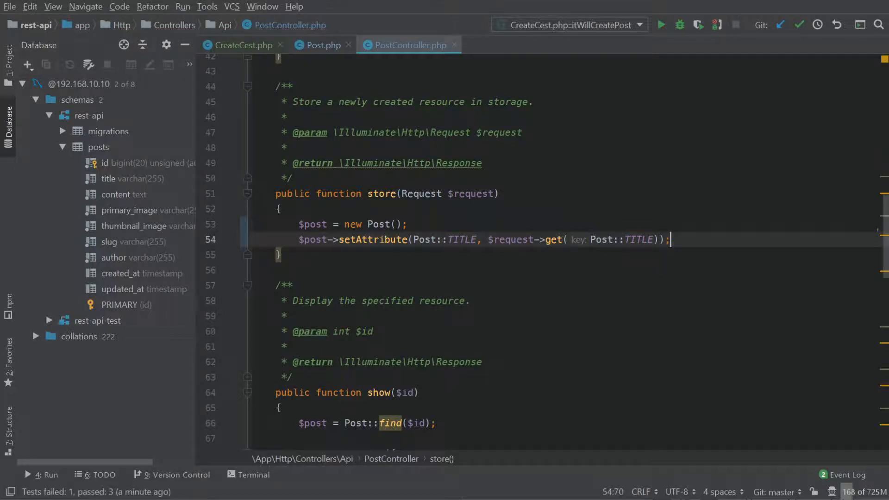
Step: Duplicate the attribute line for the other fields, then $post->save() and return response('Success')
{"action": "key", "text": "ctrl+d"}
{"action": "key", "text": "Home"}
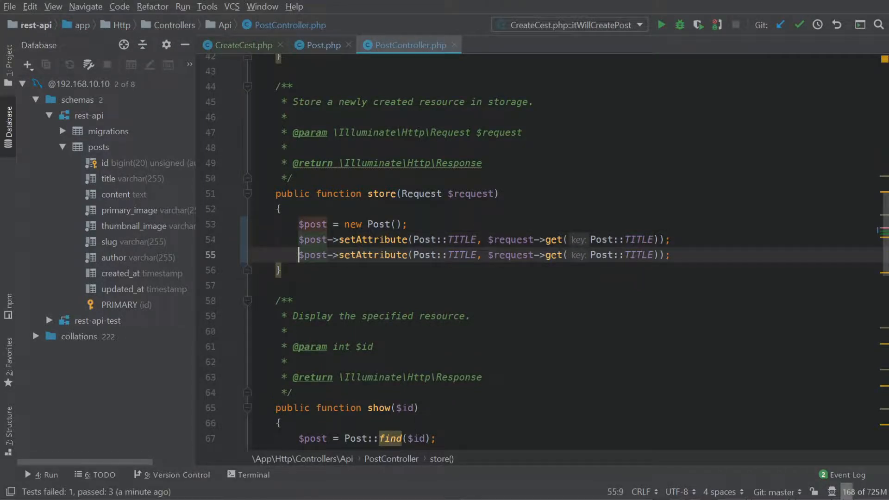
{"action": "key", "text": "Return"}
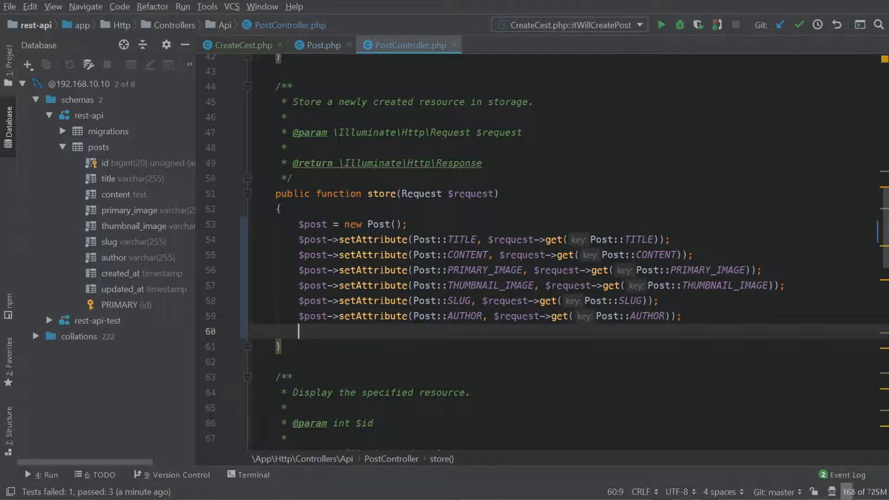
{"action": "type", "text": "$post->sa"}
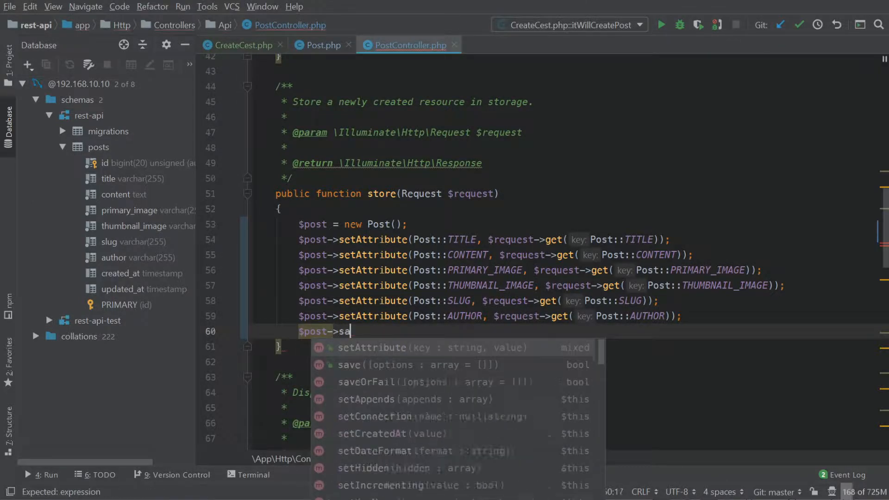
{"action": "type", "text": "ve"}
{"action": "key", "text": "Return"}
{"action": "key", "text": "End"}
{"action": "type", "text": ";"}
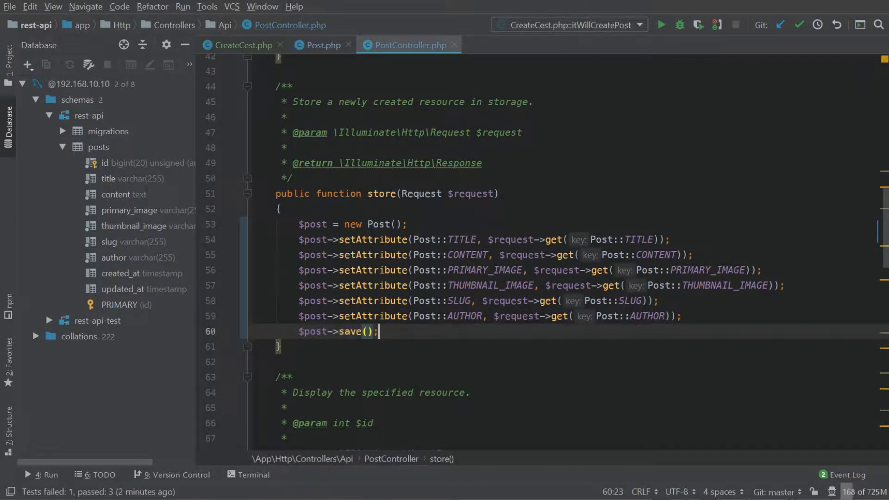
{"action": "key", "text": "Return"}
{"action": "key", "text": "Return"}
{"action": "type", "text": "return"}
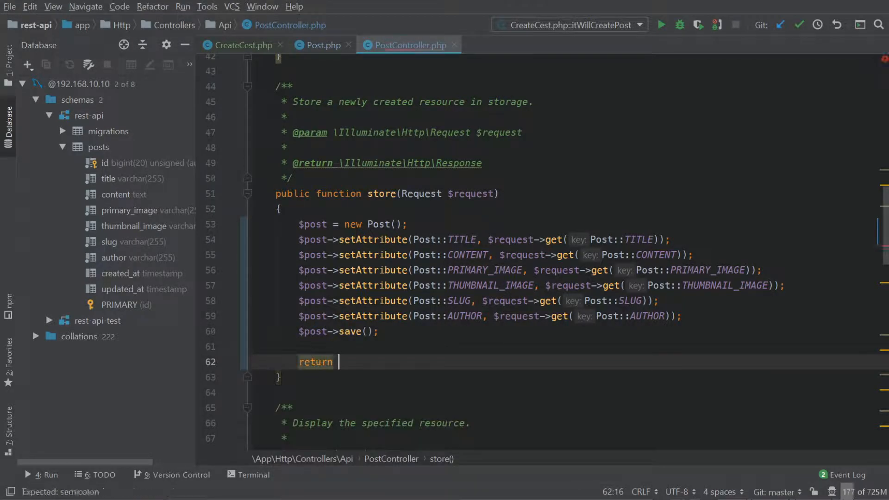
{"action": "type", "text": " response"}
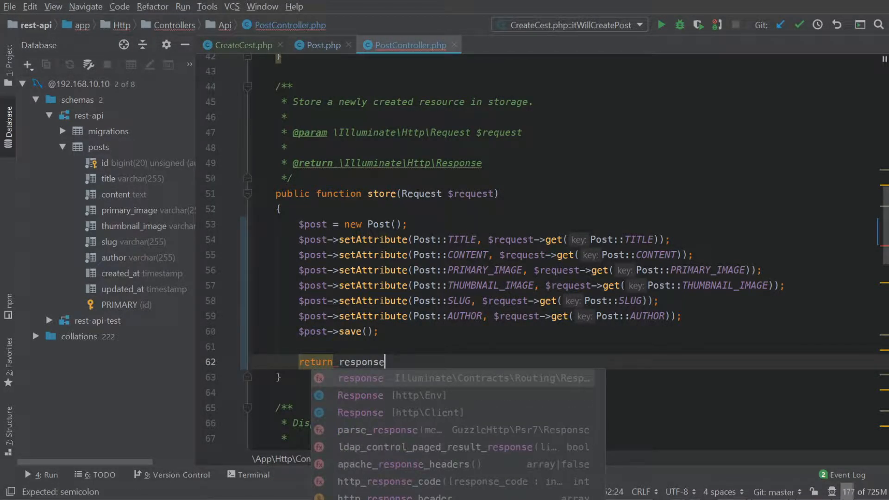
{"action": "key", "text": "Return"}
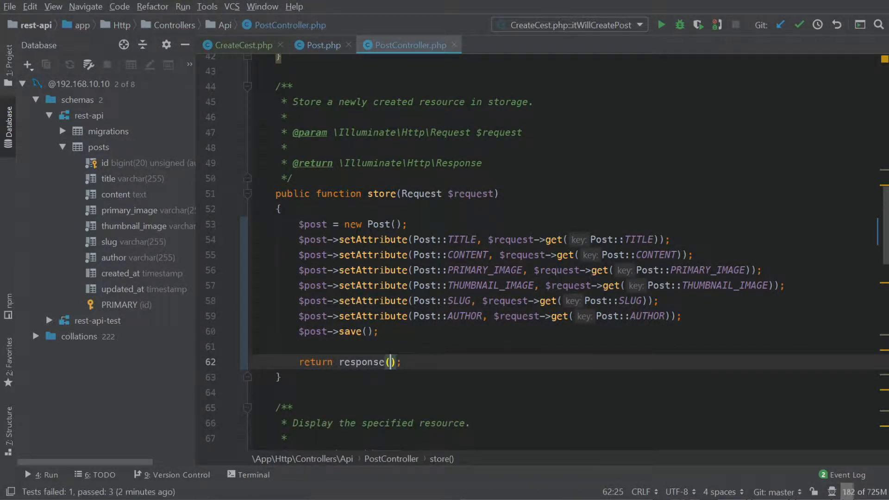
{"action": "type", "text": "'Success"}
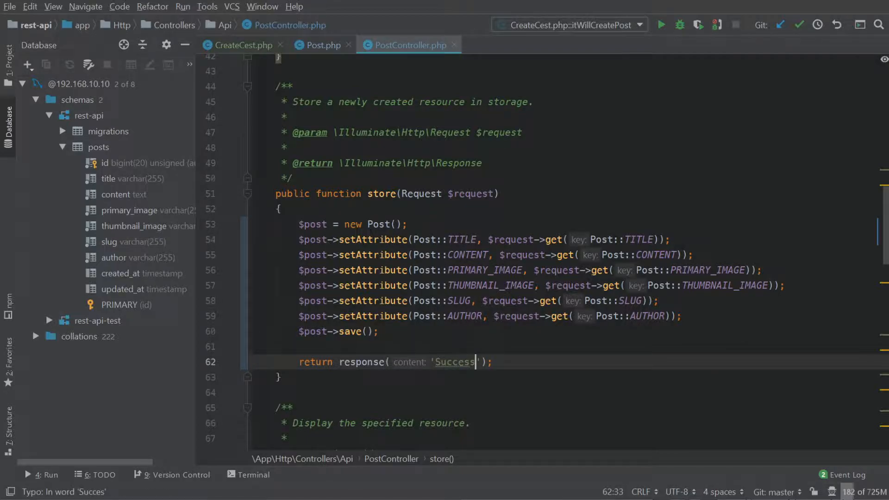
{"action": "left_click", "coordinate": [688, 316]}
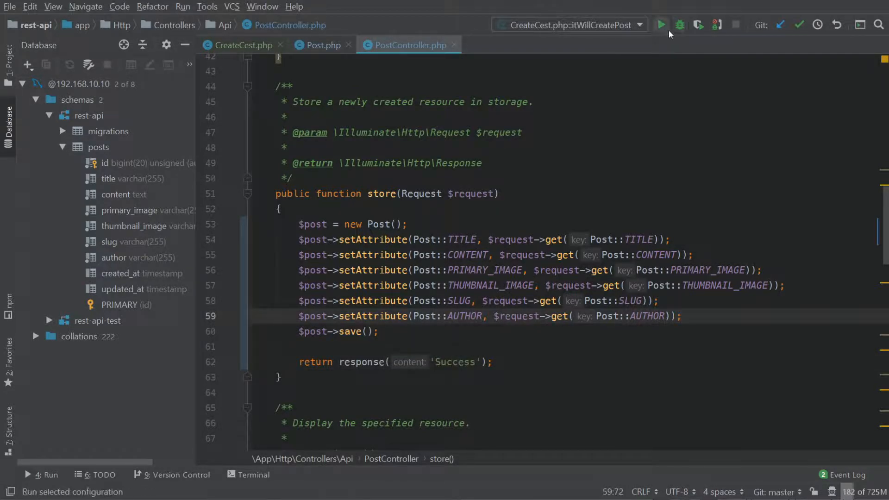
Step: Rerun itWillCreatePost, see all 5 steps pass, and hide the Run window
{"action": "left_click", "coordinate": [662, 25]}
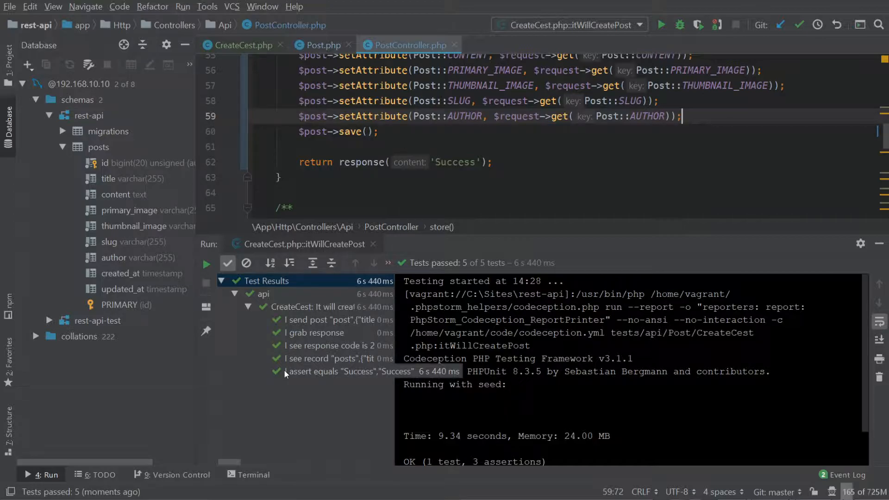
{"action": "left_click", "coordinate": [294, 310]}
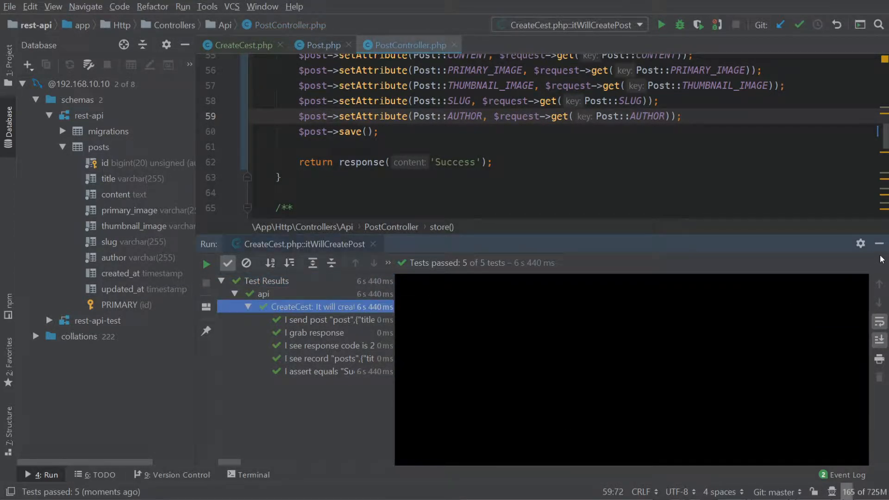
{"action": "left_click", "coordinate": [879, 244]}
{"action": "scroll", "coordinate": [527, 276], "scroll_direction": "up", "scroll_amount": 3}
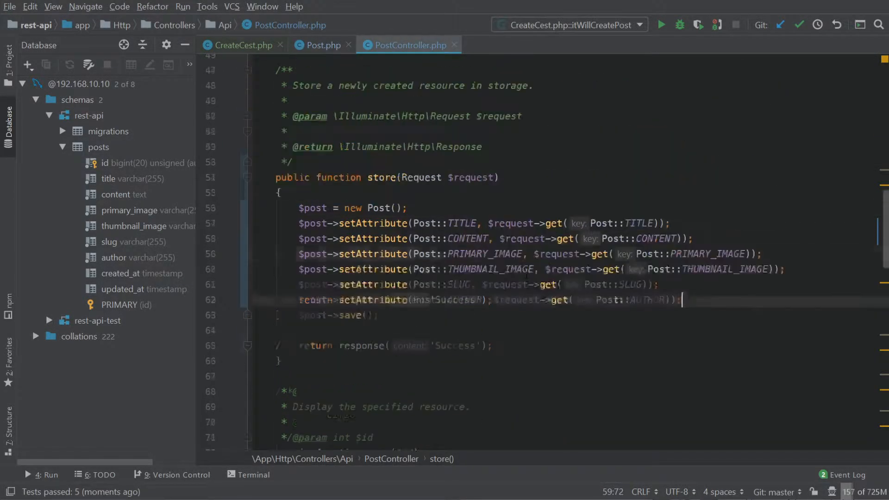
Step: Check the Post model and CreateCest tabs and glance at Recent Files
{"action": "left_click", "coordinate": [329, 47]}
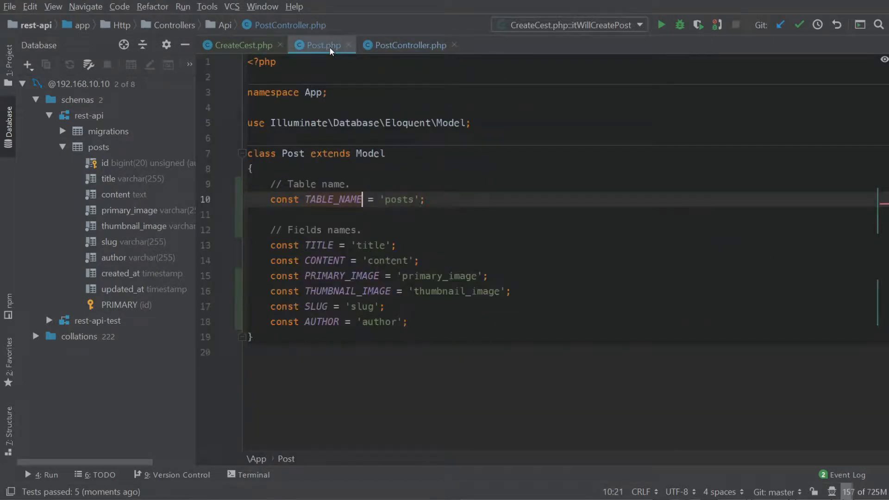
{"action": "left_click", "coordinate": [243, 43]}
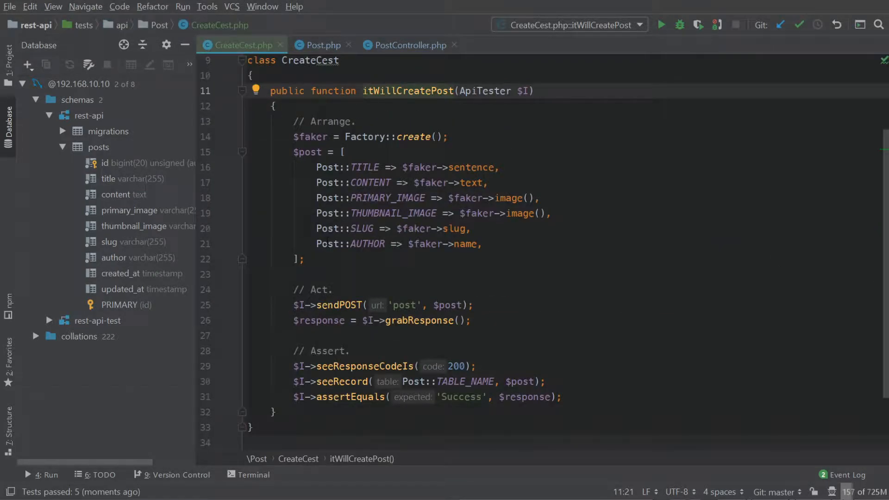
{"action": "left_click", "coordinate": [341, 229]}
{"action": "key", "text": "ctrl+e"}
{"action": "type", "text": "mig"}
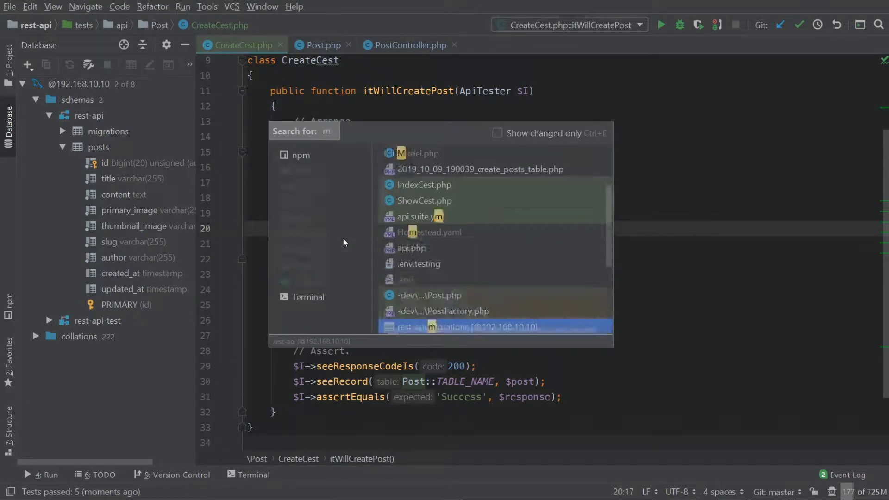
{"action": "key", "text": "Escape"}
{"action": "key", "text": "Escape"}
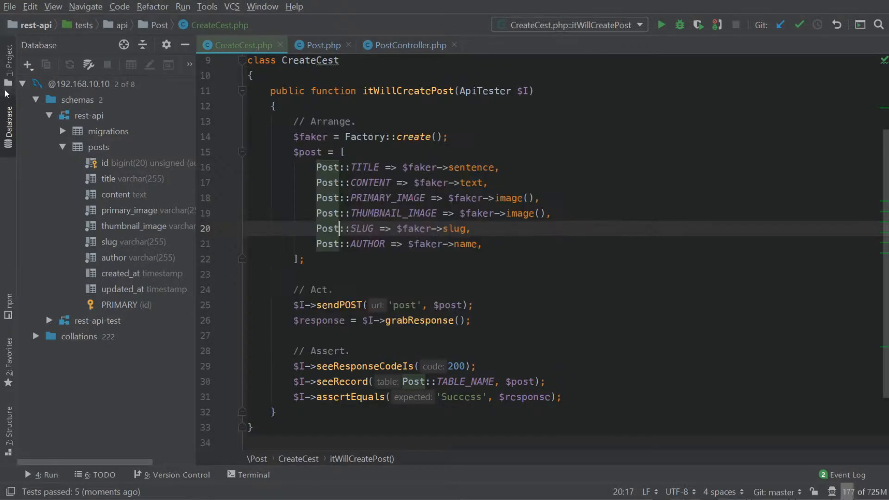
Step: Expand database > migrations in the Project tree to reach the create_posts_table migration
{"action": "left_click", "coordinate": [9, 62]}
{"action": "key", "text": "ctrl+minus"}
{"action": "key", "text": "Right"}
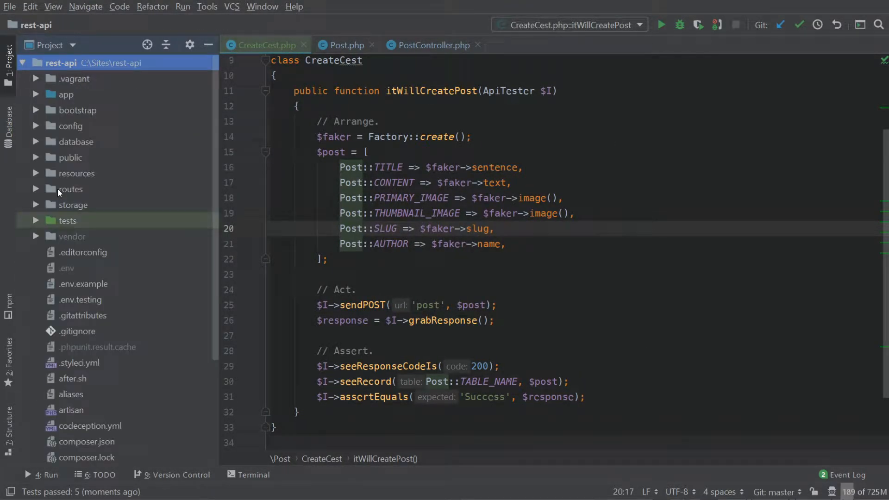
{"action": "type", "text": "da"}
{"action": "key", "text": "Right"}
{"action": "key", "text": "Down"}
{"action": "key", "text": "Down"}
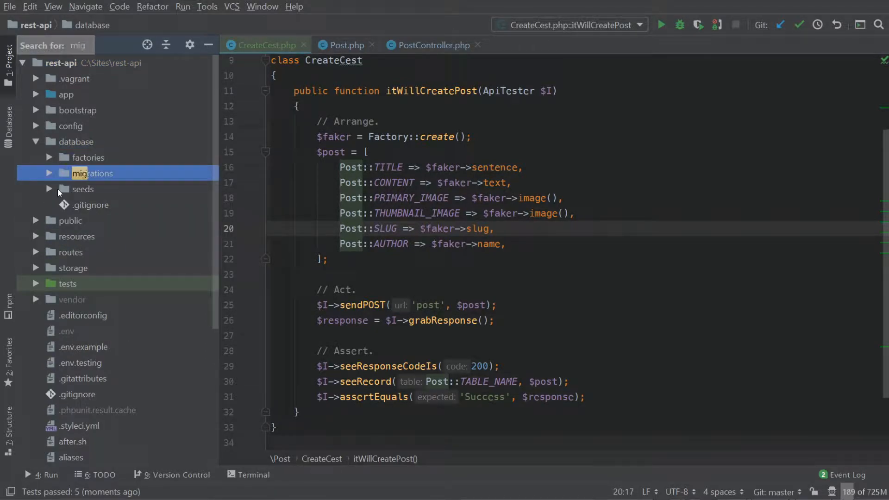
{"action": "key", "text": "Right"}
Step: Review the posts table columns, checking primary_image, then return to the Post model constants
{"action": "double_click", "coordinate": [92, 190]}
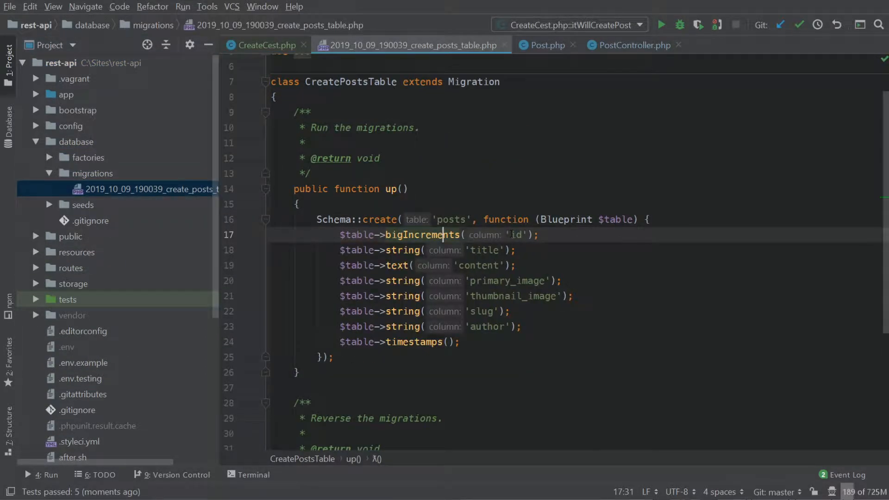
{"action": "left_click", "coordinate": [455, 219]}
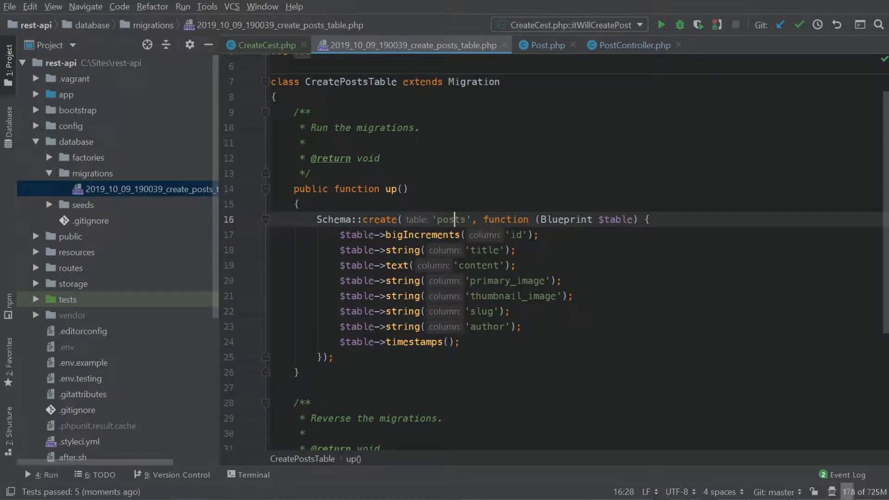
{"action": "key", "text": "Down"}
{"action": "key", "text": "Down"}
{"action": "key", "text": "Down"}
{"action": "key", "text": "Down"}
{"action": "key", "text": "ctrl+w"}
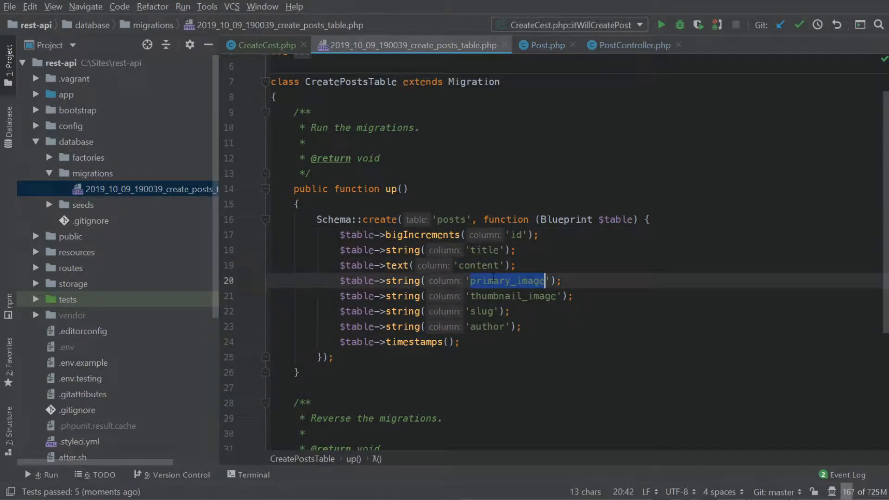
{"action": "left_click", "coordinate": [528, 234]}
{"action": "scroll", "coordinate": [528, 235], "scroll_direction": "down", "scroll_amount": 1}
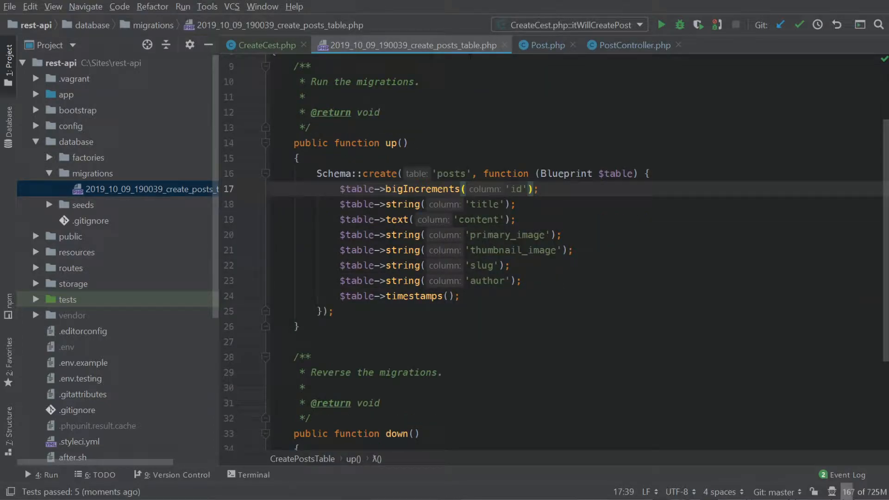
{"action": "left_click", "coordinate": [544, 43]}
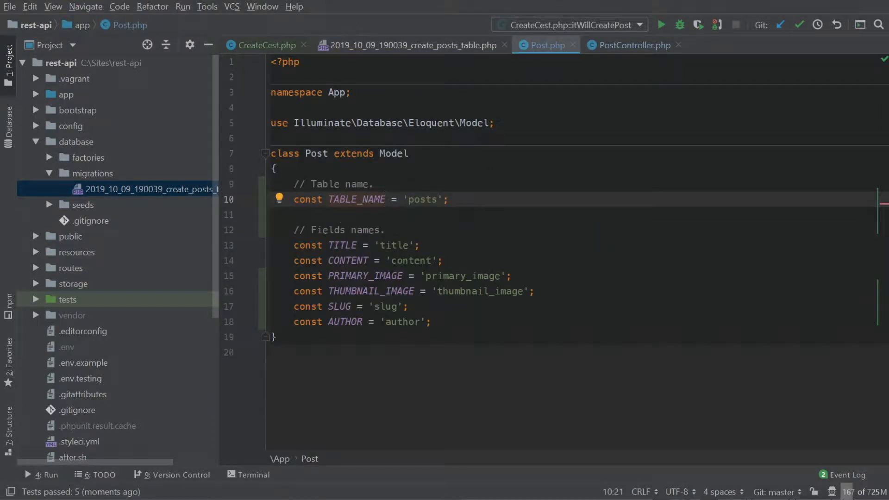
Step: Add const ID = 'id' above TITLE in the Post model and return to the migration
{"action": "key", "text": "Down"}
{"action": "key", "text": "Down"}
{"action": "key", "text": "Return"}
{"action": "type", "text": "const "}
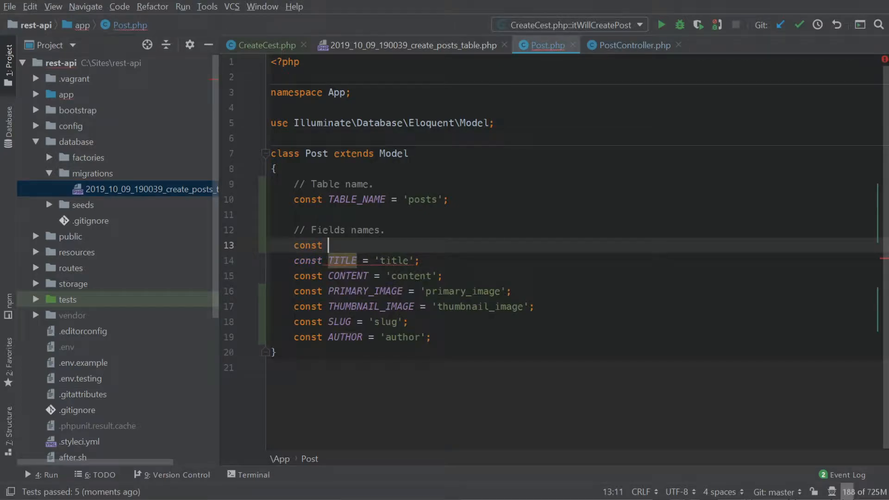
{"action": "type", "text": "ID ="}
{"action": "key", "text": "Return"}
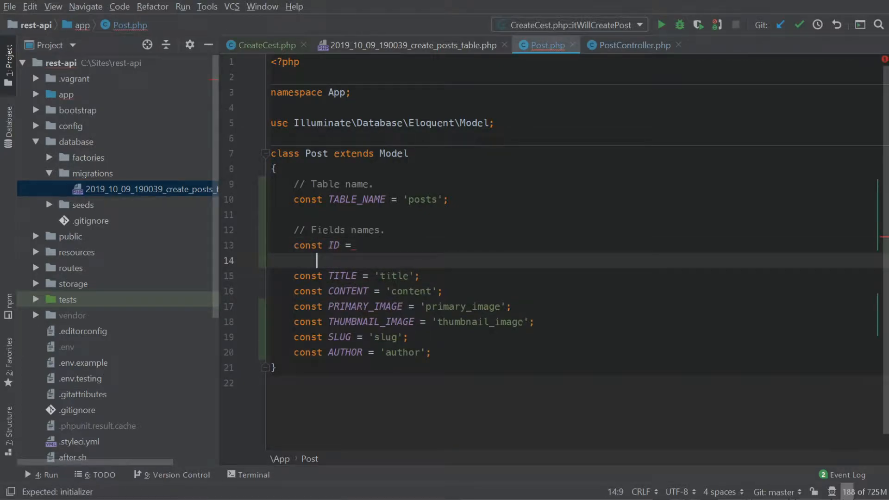
{"action": "key", "text": "BackSpace"}
{"action": "type", "text": "'"}
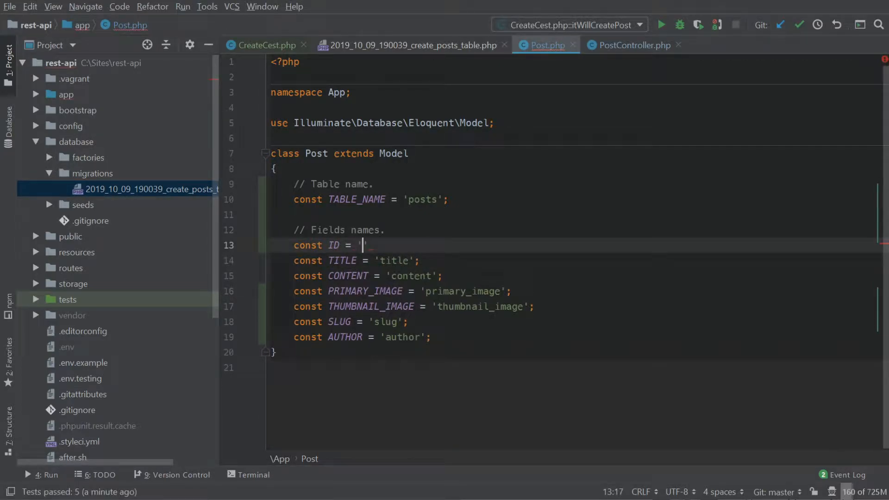
{"action": "type", "text": "id';"}
{"action": "left_click", "coordinate": [422, 43]}
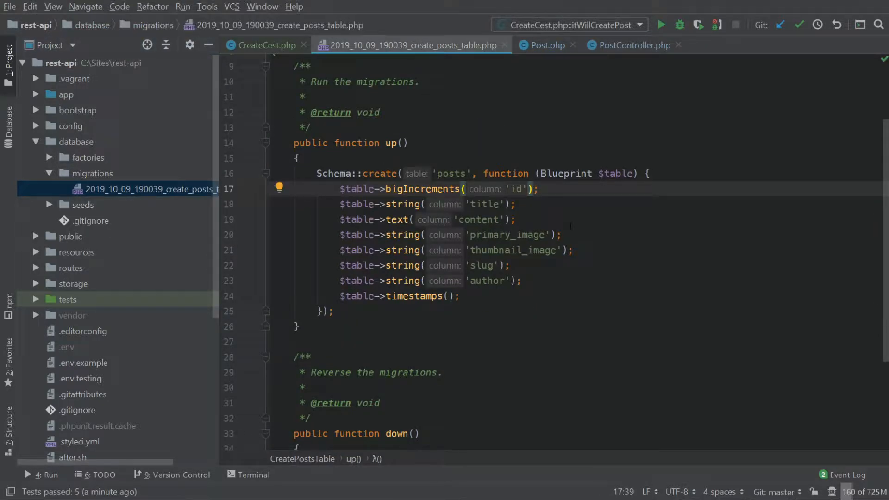
Step: Replace the literal 'id' column name with Post::ID and simplify the fully qualified Post reference
{"action": "key", "text": "ctrl+w"}
{"action": "key", "text": "ctrl+w"}
{"action": "type", "text": "Pos"}
{"action": "key", "text": "Return"}
{"action": "type", "text": "::"}
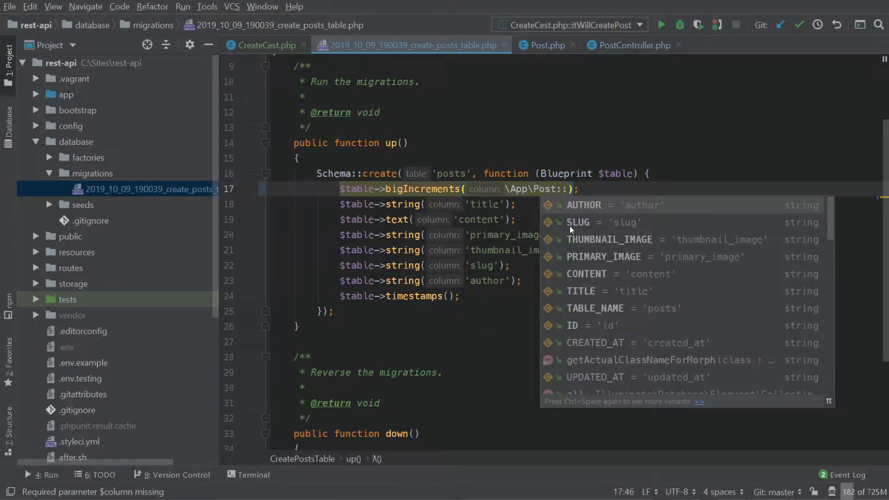
{"action": "key", "text": "Down"}
{"action": "key", "text": "Down"}
{"action": "key", "text": "Down"}
{"action": "key", "text": "Down"}
{"action": "key", "text": "Down"}
{"action": "key", "text": "Down"}
{"action": "key", "text": "Return"}
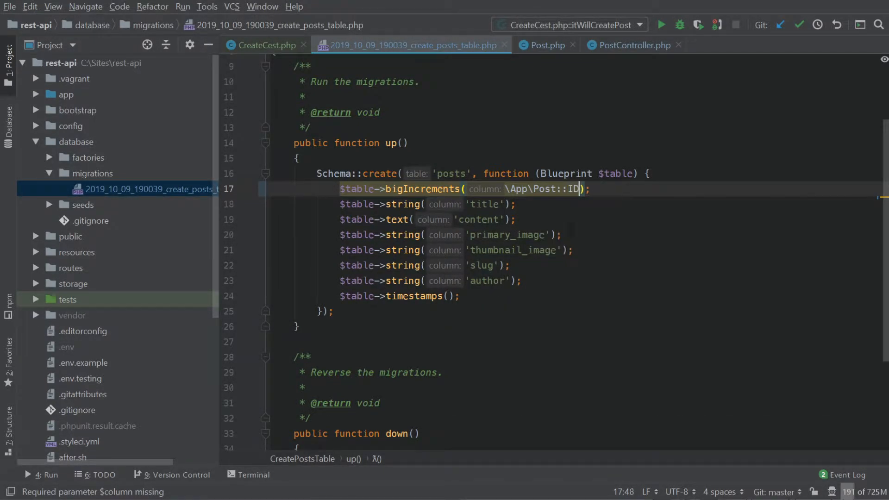
{"action": "key", "text": "Left"}
{"action": "key", "text": "Left"}
{"action": "key", "text": "alt+Return"}
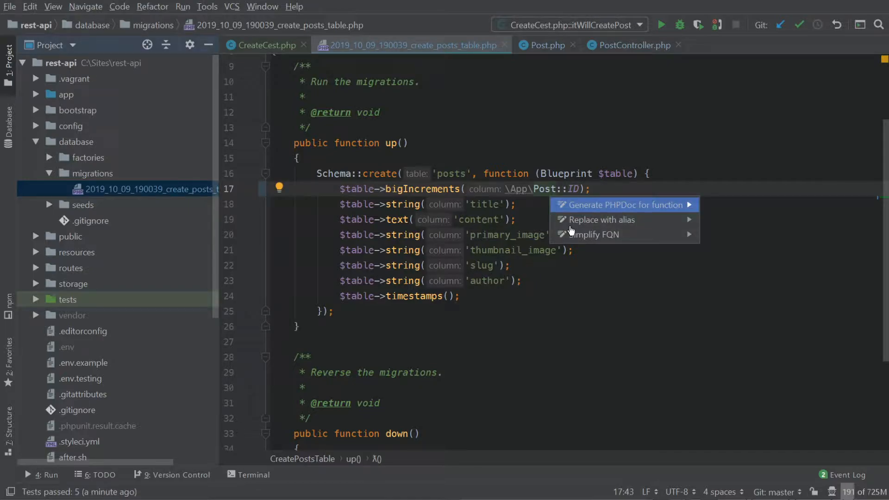
{"action": "left_click", "coordinate": [602, 219]}
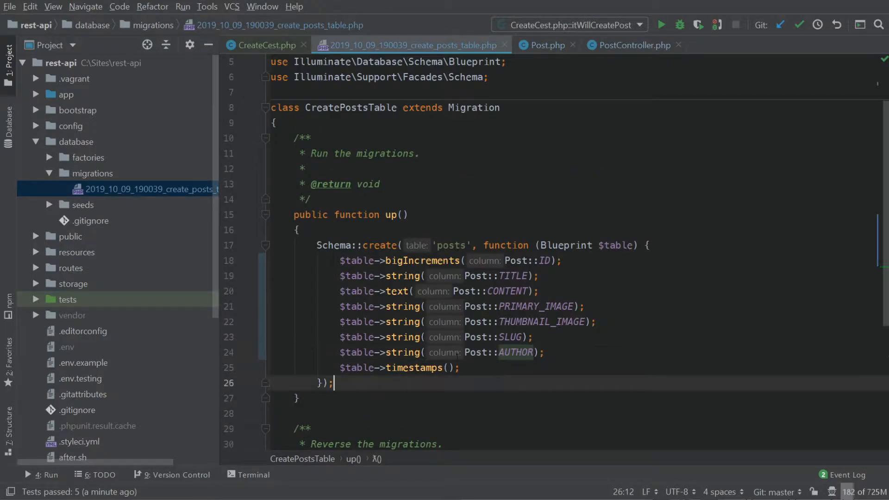
{"action": "left_click", "coordinate": [93, 192]}
Step: In PostFactory.php, replace the 'title' and 'content' keys with Post::TITLE and Post::CONTENT
{"action": "double_click", "coordinate": [79, 157]}
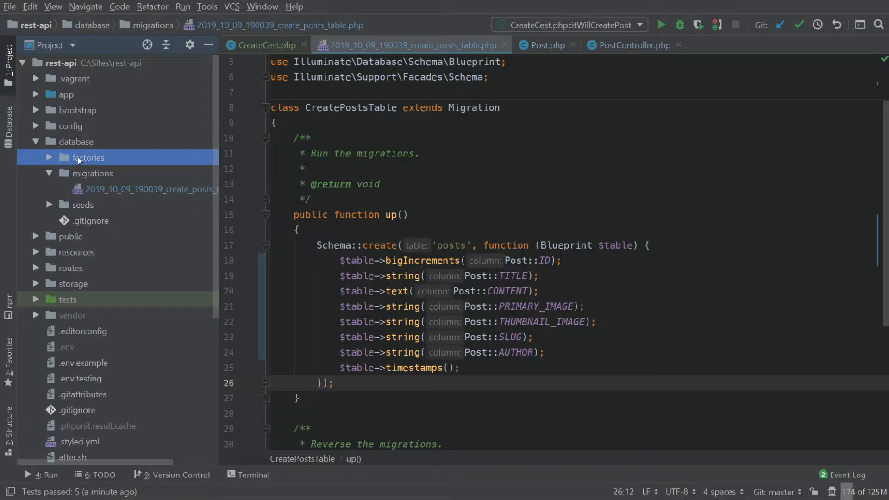
{"action": "left_click", "coordinate": [84, 171]}
{"action": "double_click", "coordinate": [84, 171]}
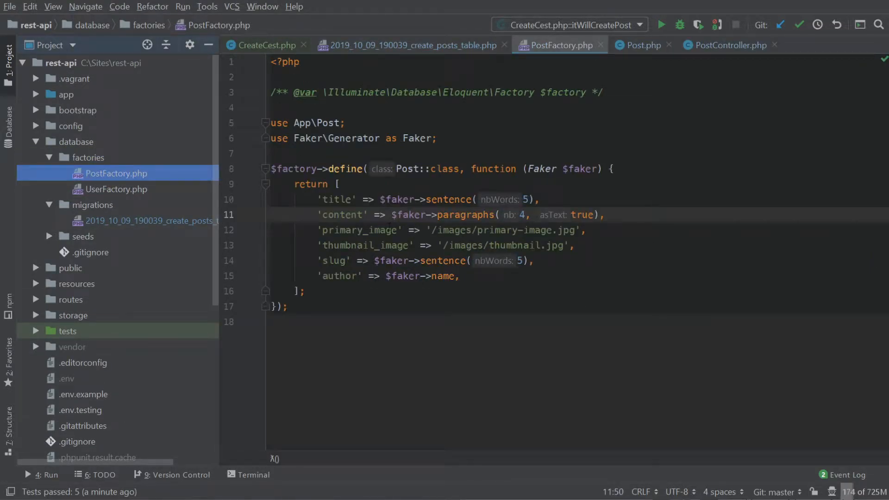
{"action": "key", "text": "Up"}
{"action": "key", "text": "Home"}
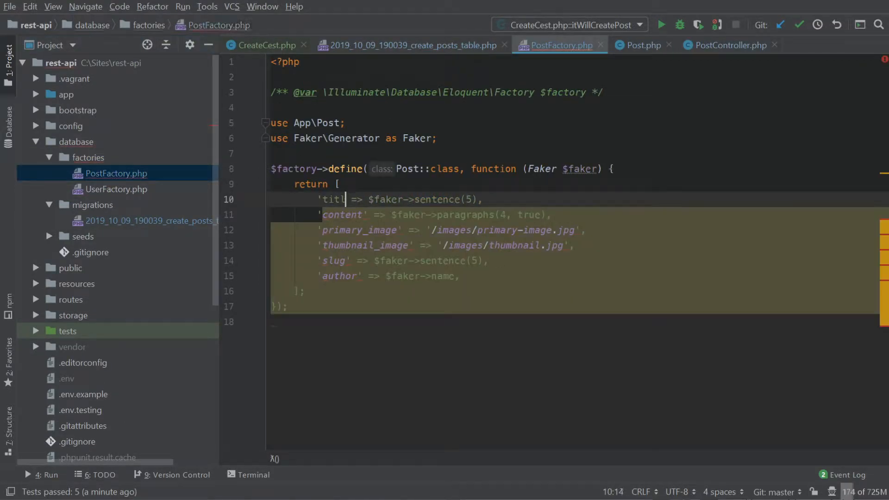
{"action": "key", "text": "Delete"}
{"action": "key", "text": "Delete"}
{"action": "key", "text": "Delete"}
{"action": "type", "text": "Post::"}
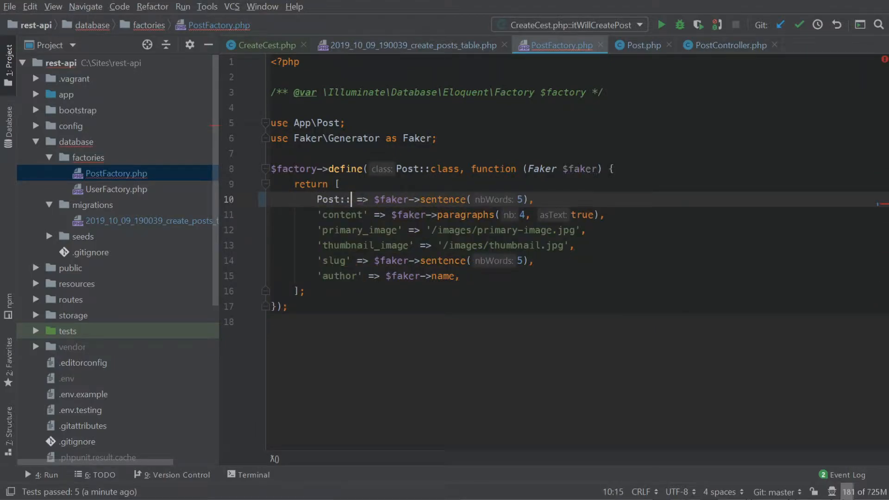
{"action": "type", "text": "TI"}
{"action": "key", "text": "Return"}
{"action": "key", "text": "Down"}
{"action": "key", "text": "Home"}
{"action": "key", "text": "ctrl+shift+Right"}
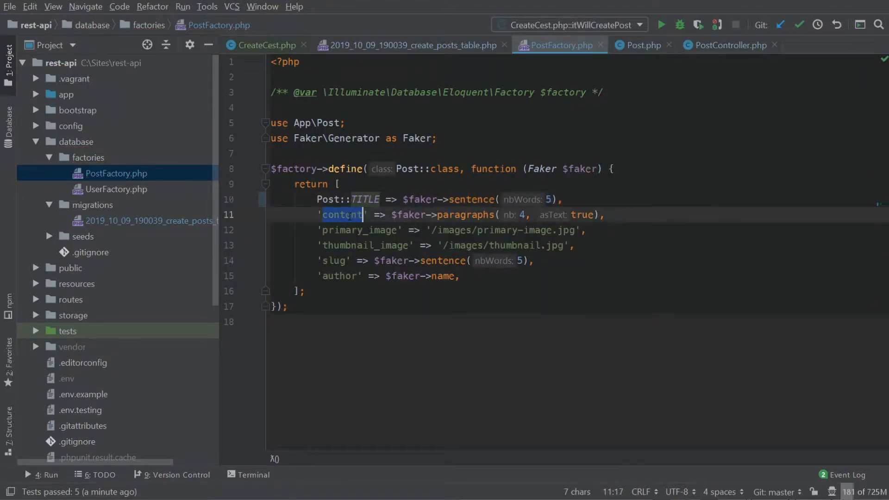
{"action": "key", "text": "Delete"}
{"action": "type", "text": "Post::C"}
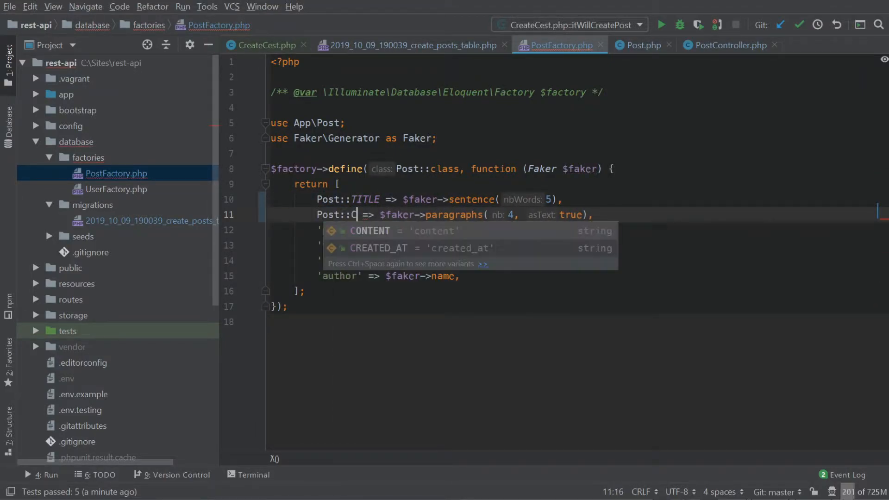
{"action": "key", "text": "Return"}
Step: Replace 'primary_image' and 'thumbnail_image' keys with Post constants and select the 'slug' key
{"action": "key", "text": "Down"}
{"action": "key", "text": "ctrl+w"}
{"action": "type", "text": "Post::"}
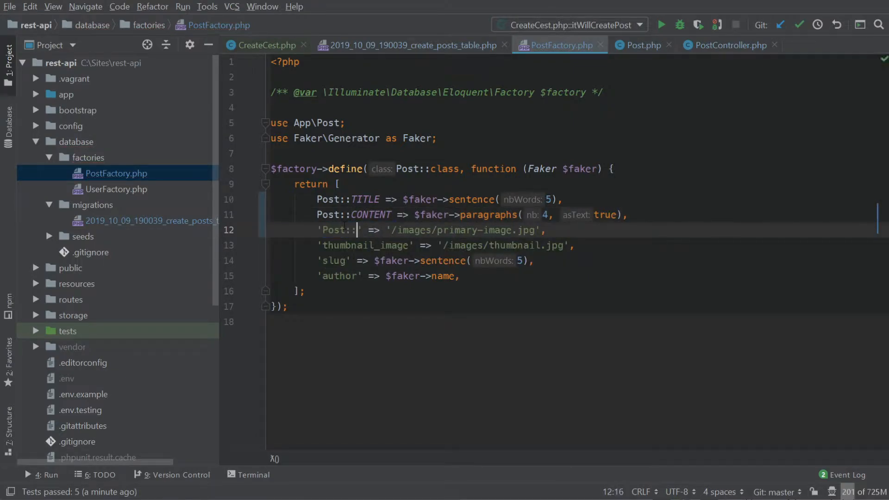
{"action": "key", "text": "ctrl+z"}
{"action": "key", "text": "ctrl+z"}
{"action": "key", "text": "ctrl+w"}
{"action": "type", "text": "Post::"}
{"action": "key", "text": "Escape"}
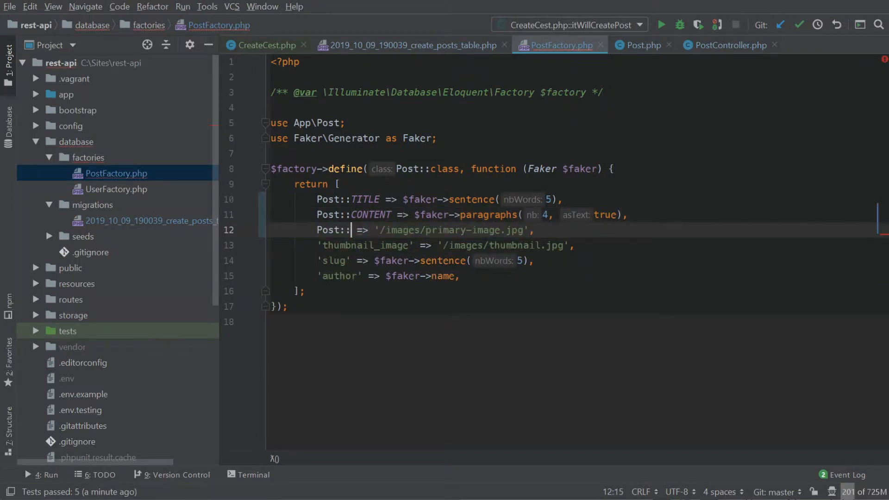
{"action": "type", "text": "PR"}
{"action": "key", "text": "Return"}
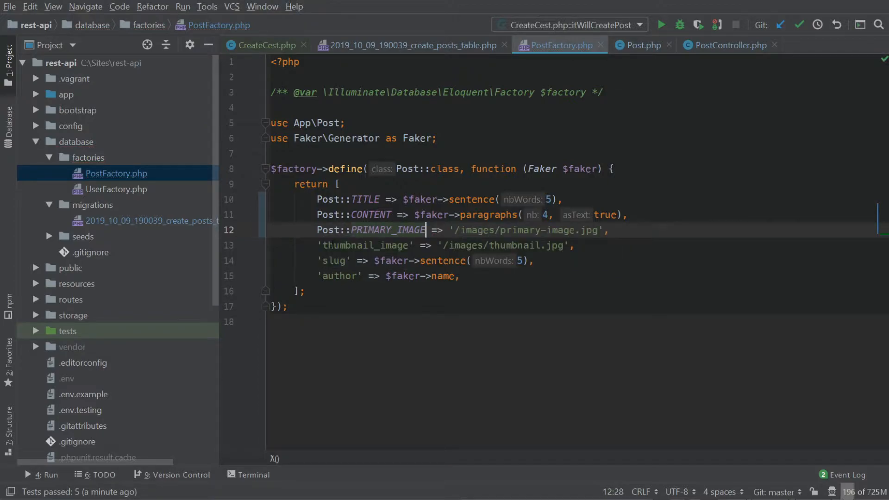
{"action": "double_click", "coordinate": [331, 245]}
{"action": "key", "text": "ctrl+w"}
{"action": "key", "text": "BackSpace"}
{"action": "type", "text": "Post::"}
{"action": "key", "text": "Escape"}
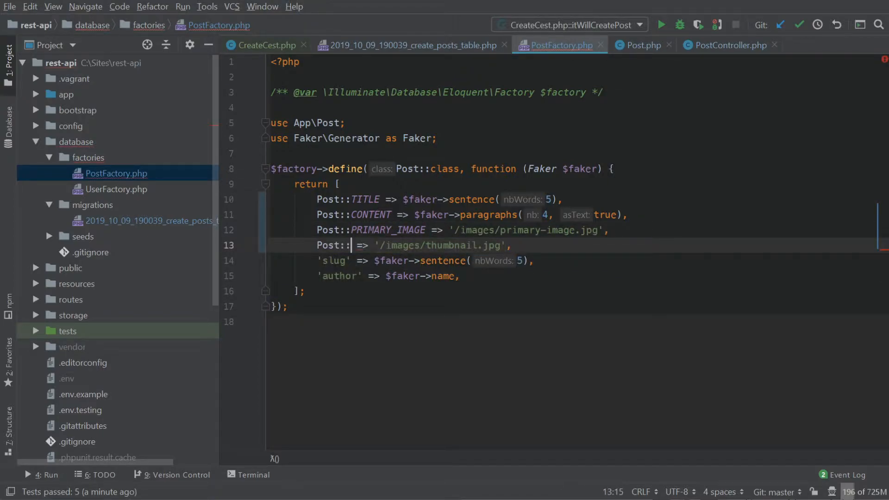
{"action": "type", "text": "TH"}
{"action": "key", "text": "Return"}
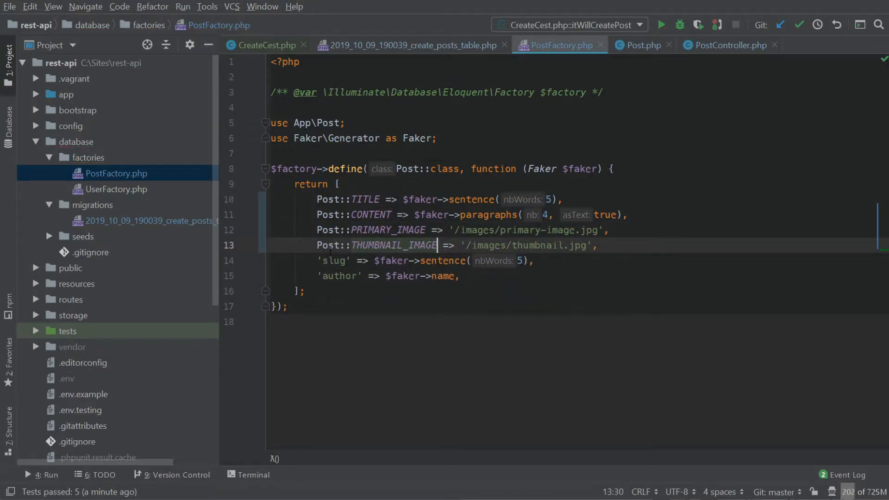
{"action": "double_click", "coordinate": [334, 261]}
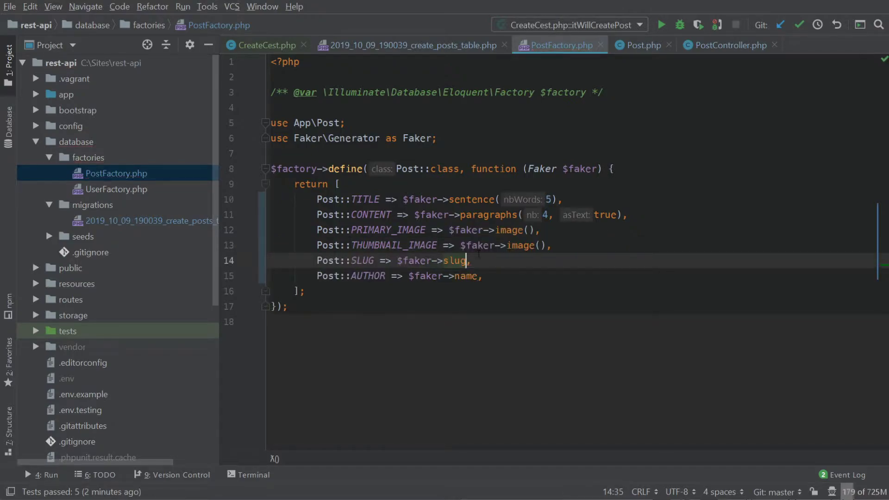
{"action": "left_click", "coordinate": [493, 296]}
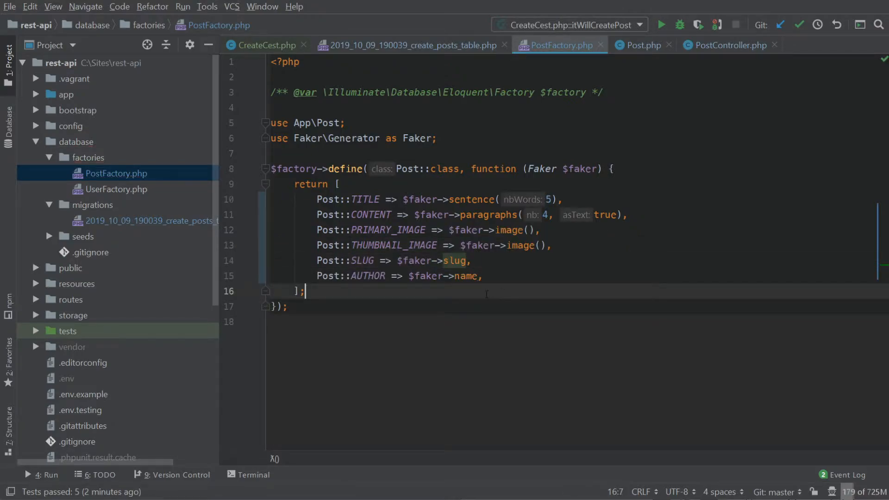
Step: Rename the Vagrant run configuration to Api Test Suite in Edit Configurations and save it
{"action": "left_click", "coordinate": [611, 30]}
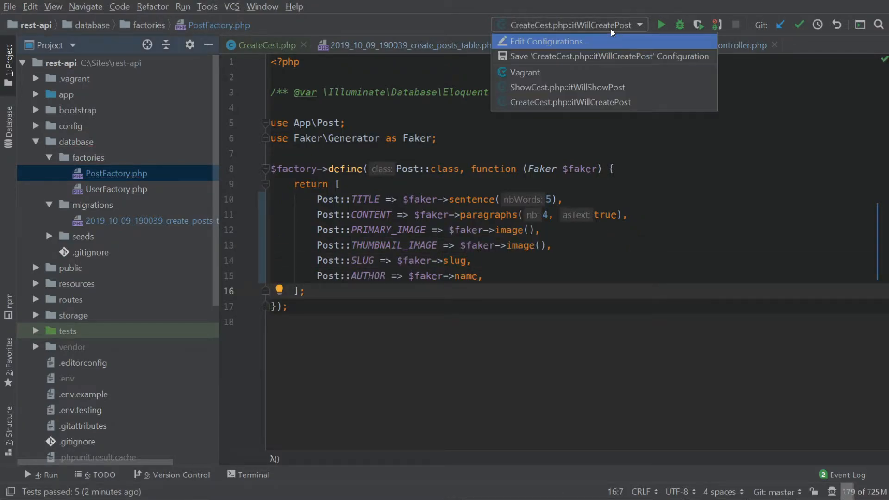
{"action": "left_click", "coordinate": [604, 38]}
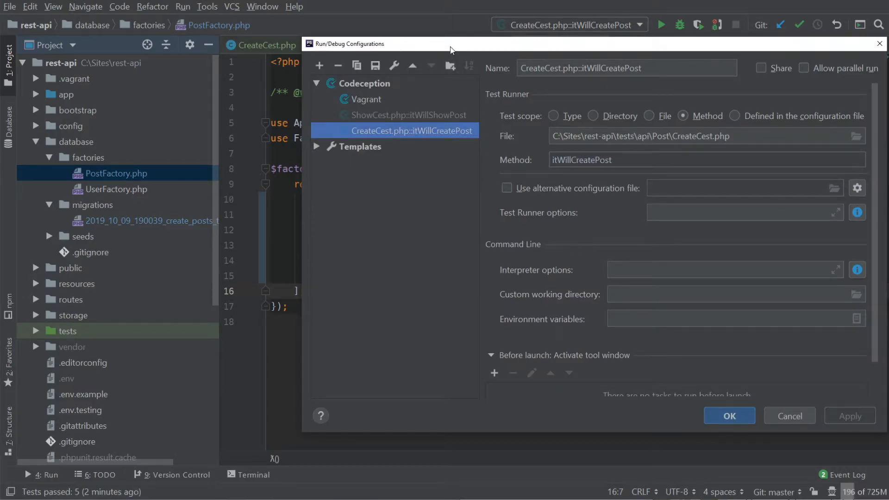
{"action": "left_click_drag", "start_coordinate": [528, 43], "coordinate": [403, 26]}
{"action": "left_click", "coordinate": [240, 81]}
{"action": "left_click", "coordinate": [413, 43]}
{"action": "key", "text": "ctrl+a"}
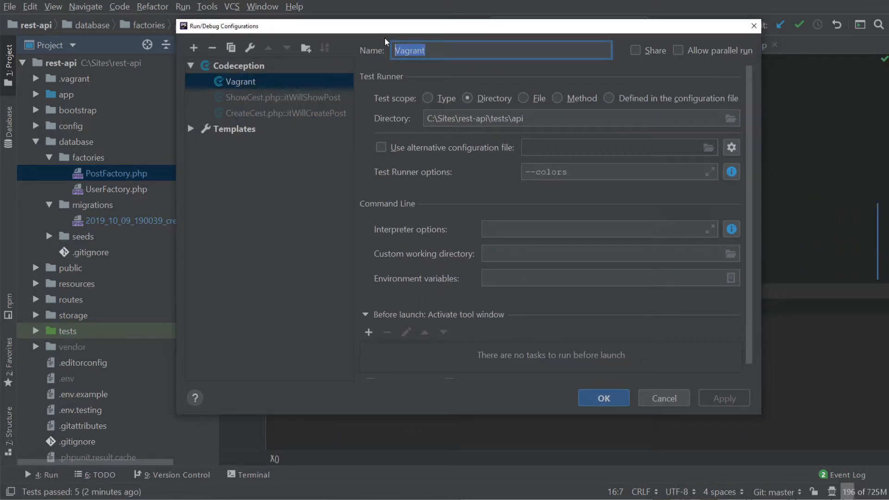
{"action": "type", "text": "API"}
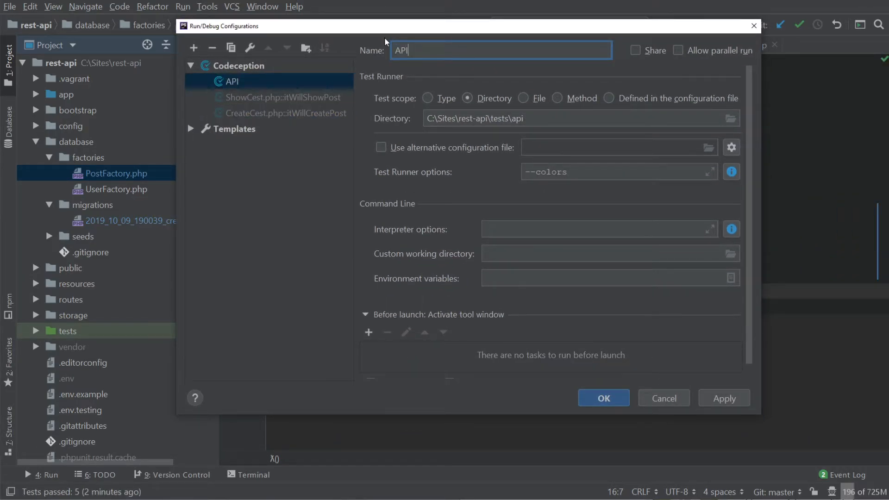
{"action": "key", "text": "BackSpace"}
{"action": "type", "text": "pi Test S"}
{"action": "type", "text": "uite"}
{"action": "left_click", "coordinate": [589, 397]}
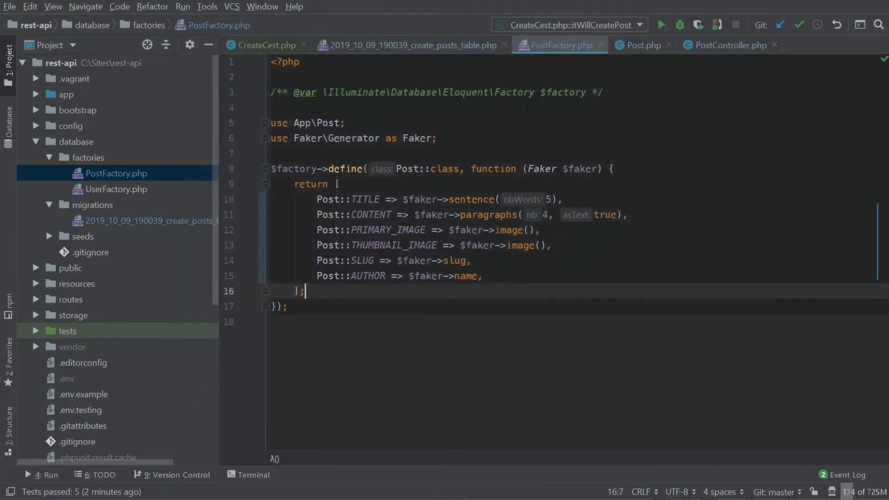
Step: Run the Api Test Suite configuration to start all 15 API tests
{"action": "left_click", "coordinate": [663, 25]}
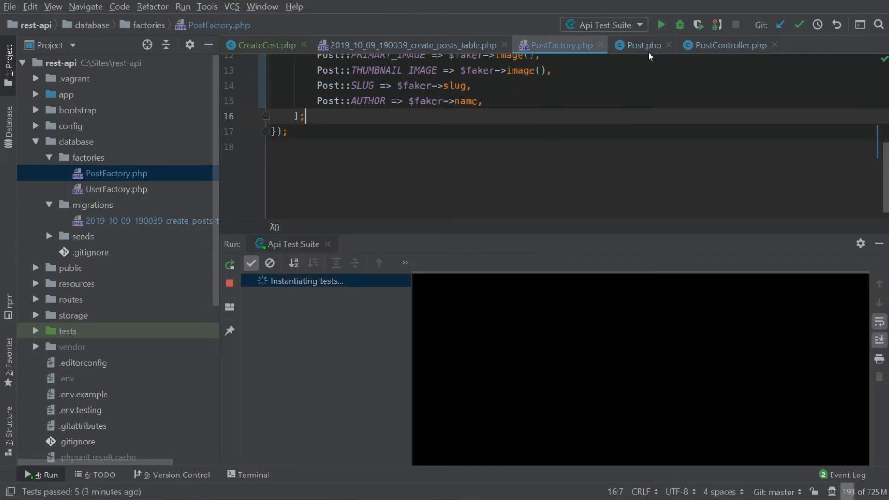